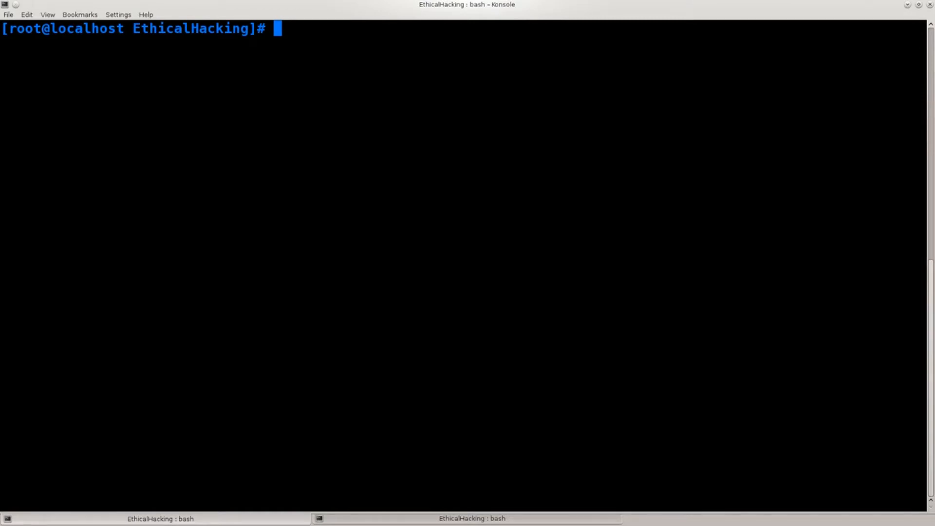
Switch to Firefox and search DuckDuckGo for "kali linux".
mouse_move(1, 141)
left_click(13, 45)
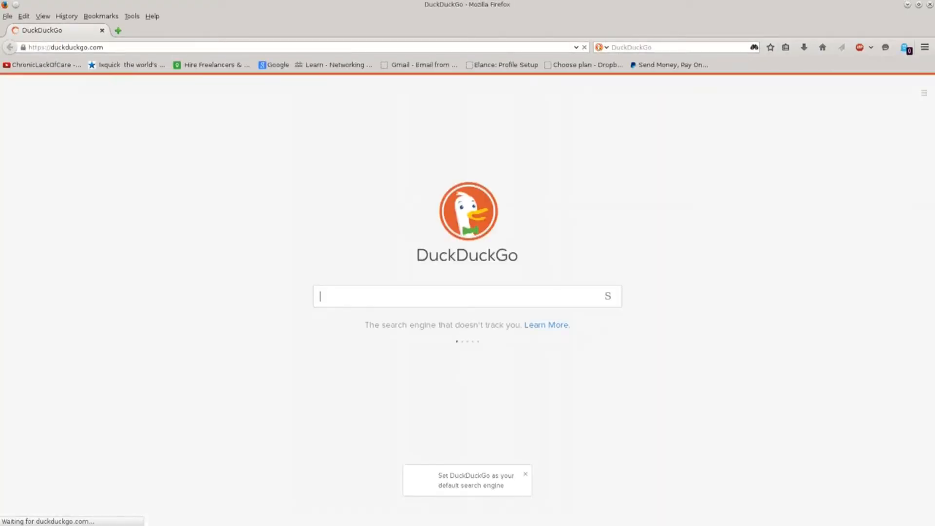
type("kali linu")
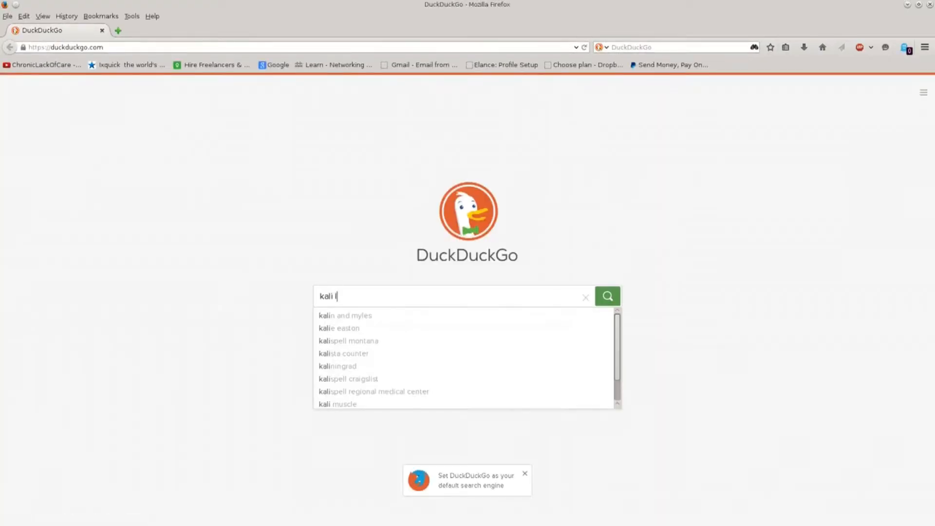
type("x")
key("Return")
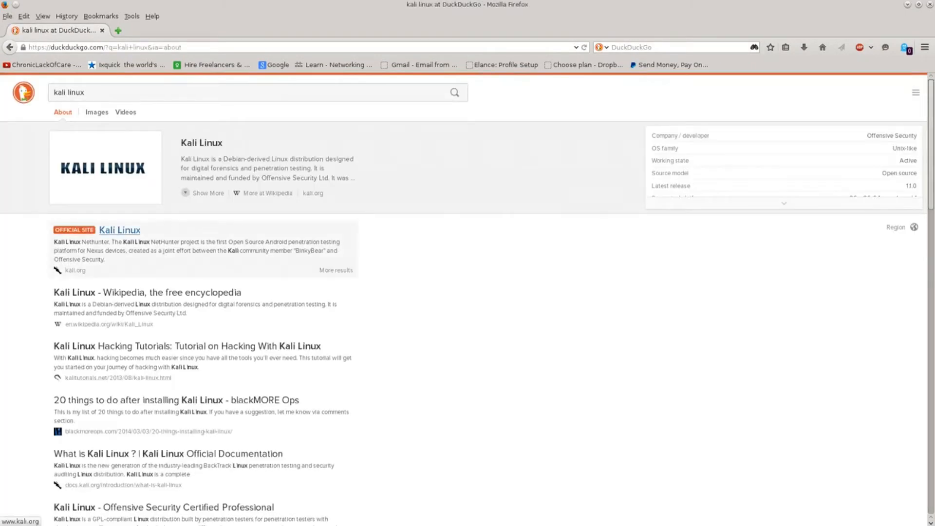
Open the official Kali Linux site from the results and go to its downloads page.
left_click(119, 230)
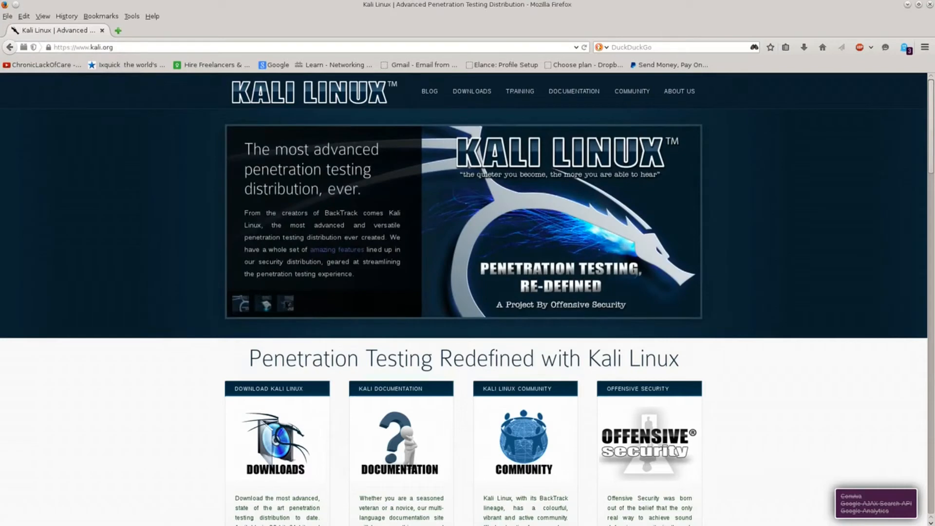
mouse_move(472, 91)
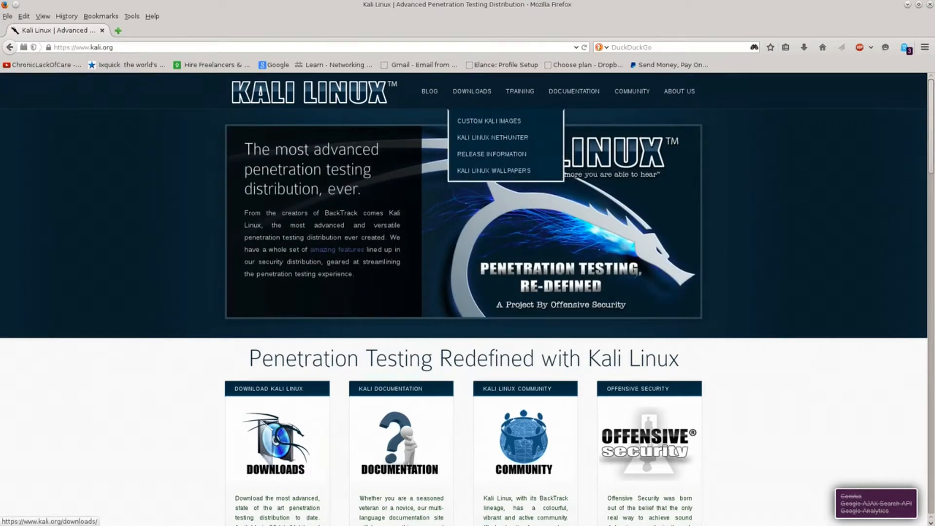
left_click(472, 91)
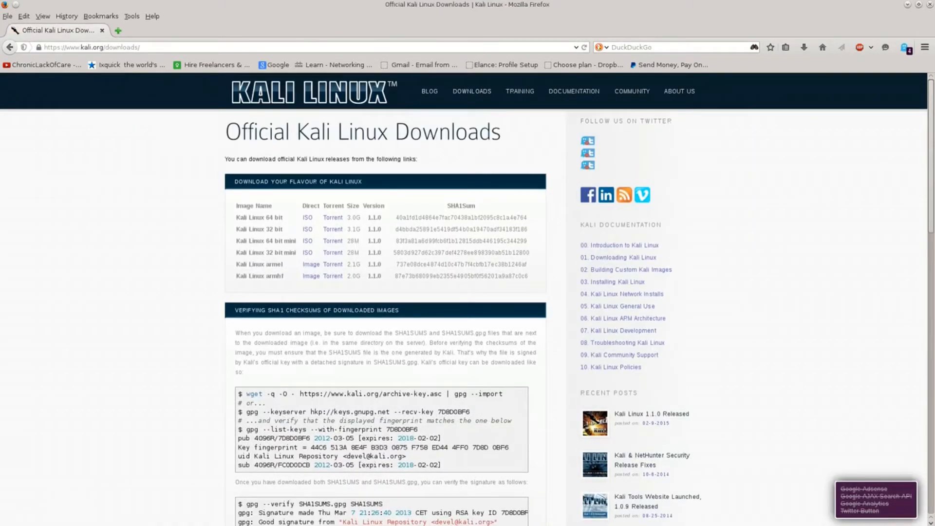
Examine the Kali Linux 64 bit row in the downloads table, including its ISO and Torrent options and file size.
key("ctrl+plus")
key("ctrl+plus")
key("ctrl+plus")
key("ctrl+plus")
key("ctrl+plus")
key("ctrl+plus")
scroll(464, 299, "down", 1)
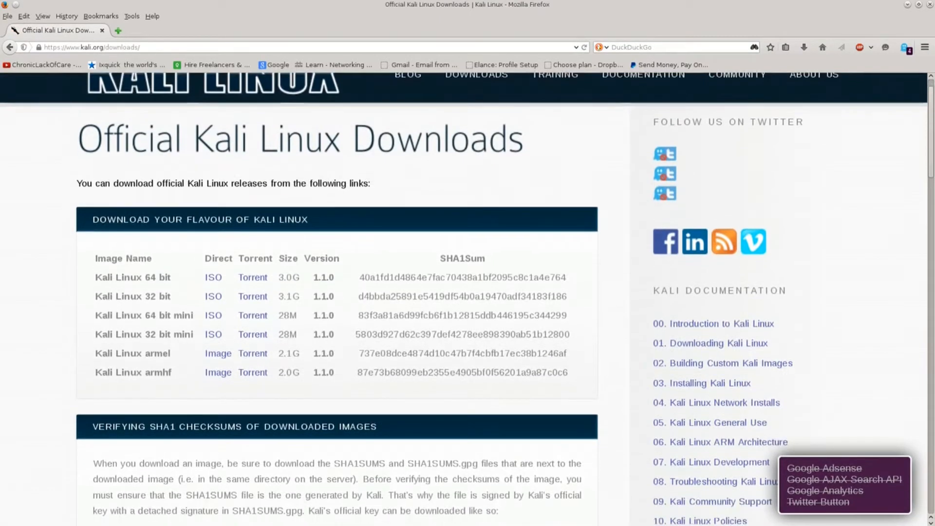
scroll(463, 299, "down", 1)
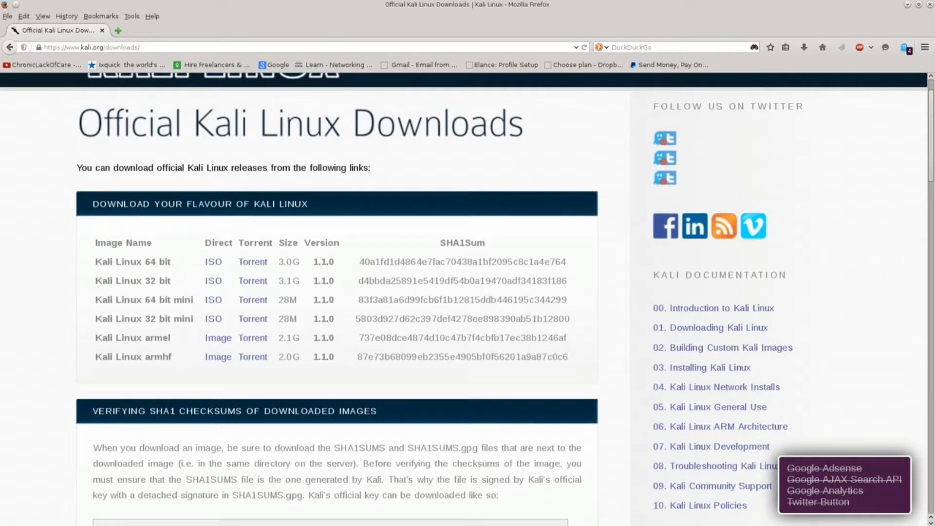
left_click_drag(96, 262, 171, 262)
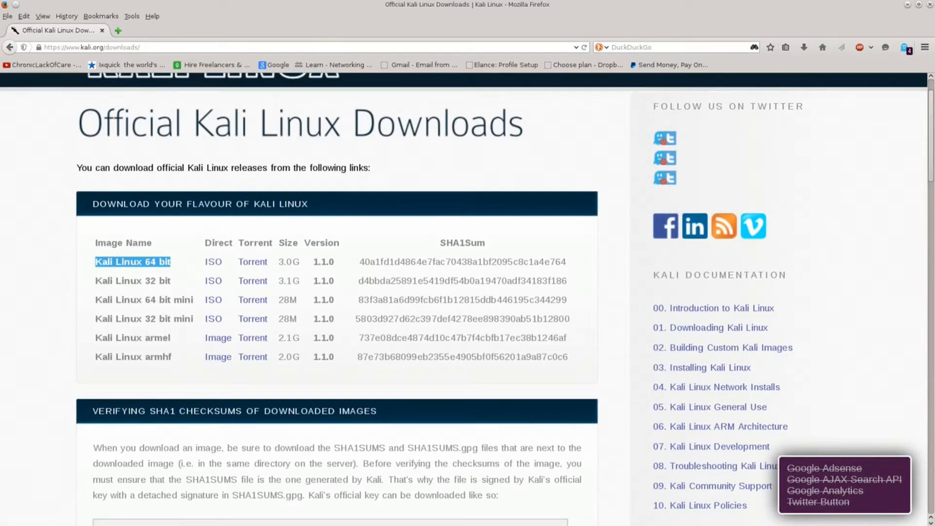
left_click_drag(205, 242, 214, 262)
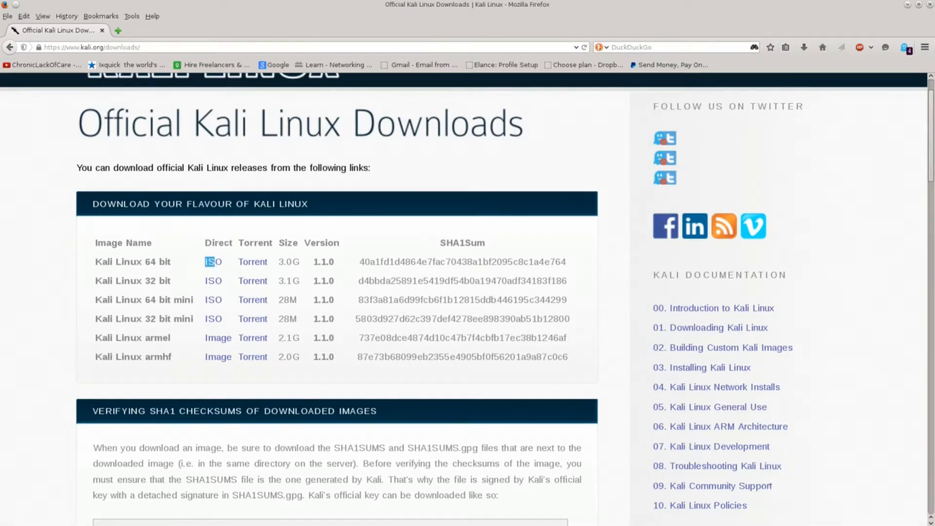
left_click_drag(238, 243, 260, 262)
left_click(199, 264)
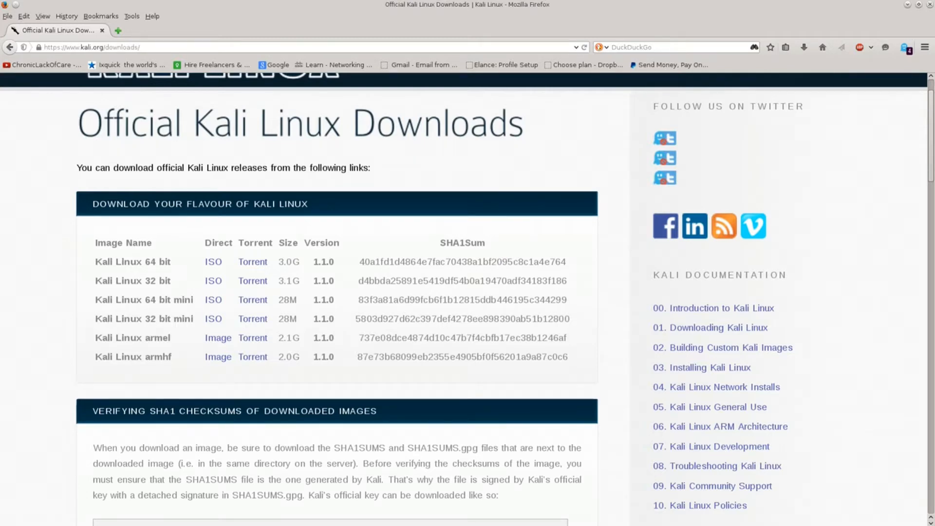
left_click_drag(279, 262, 299, 262)
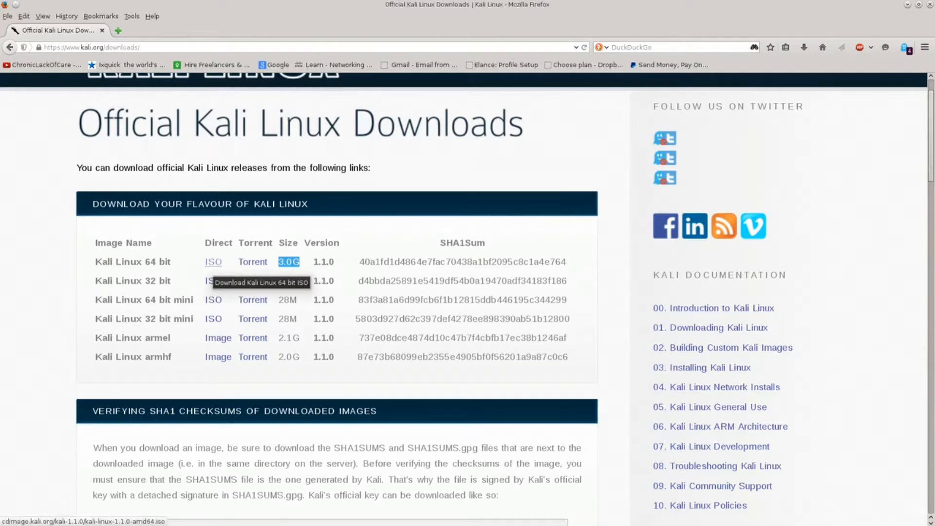
Start saving the Kali Linux 64 bit ISO by direct download, and cancel that download.
left_click(213, 263)
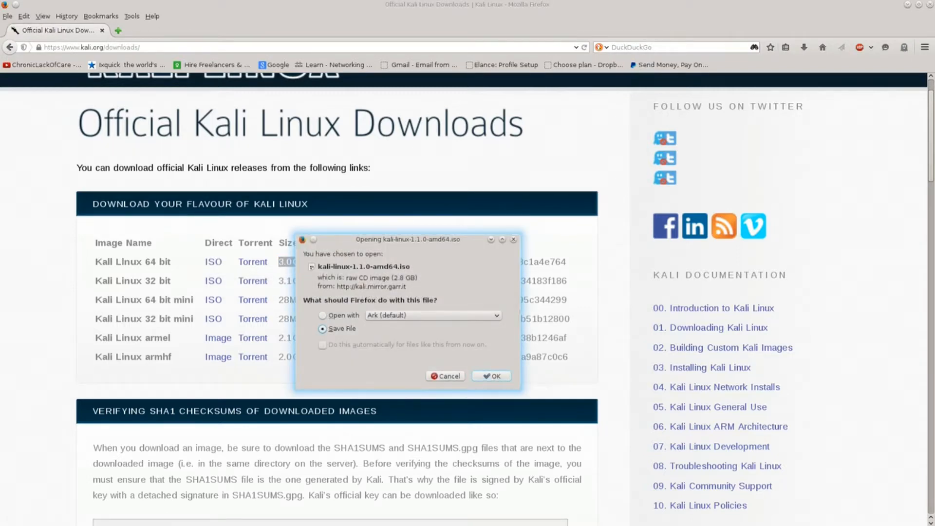
key("Return")
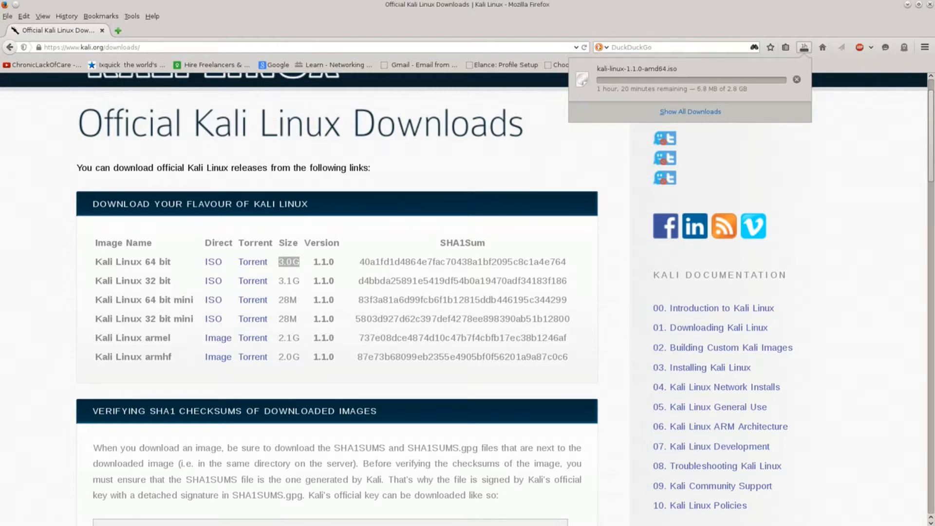
left_click(797, 79)
left_click(731, 168)
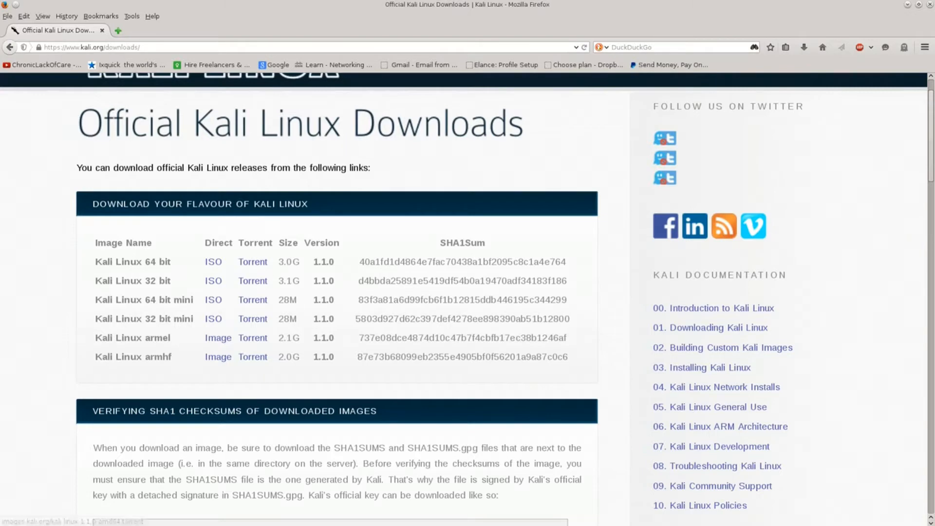
Download the Kali Linux 64 bit torrent and save the kali-linux-1.1.0-amd64.torrent file.
left_click(253, 262)
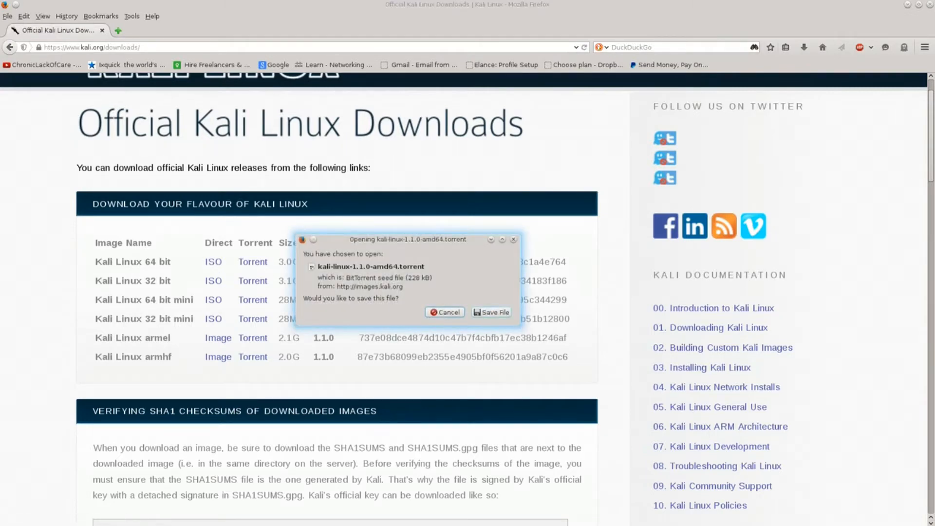
left_click(491, 312)
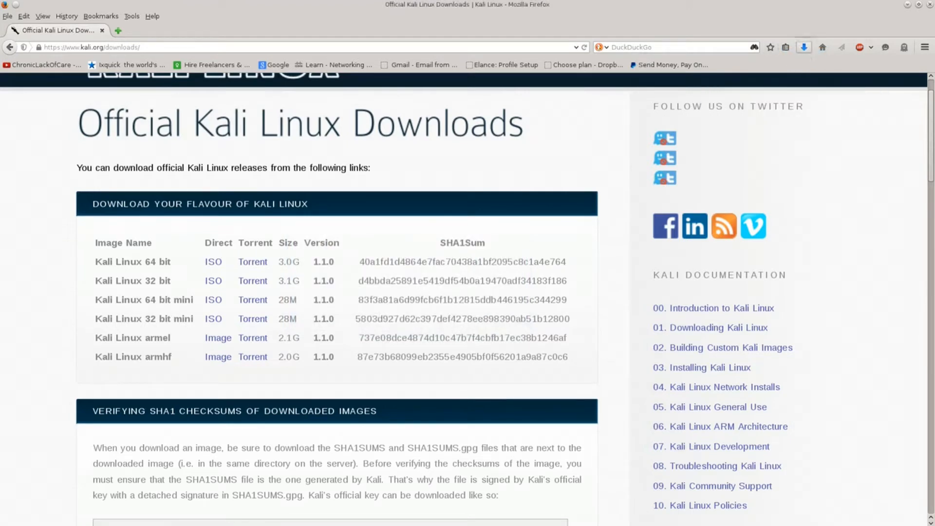
left_click(635, 79)
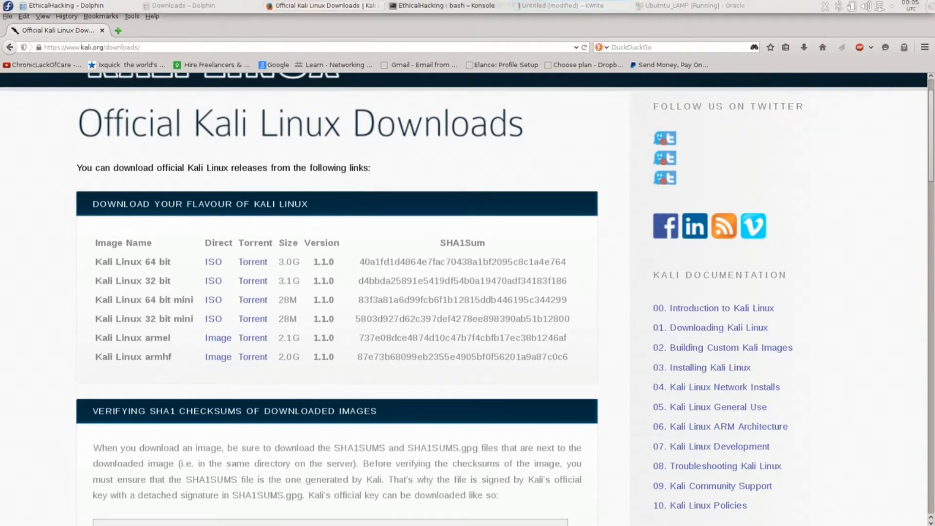
Open the downloaded kali-linux-1.1.0-amd64.torrent in Transmission and add it with the Downloads folder as destination.
mouse_move(520, 6)
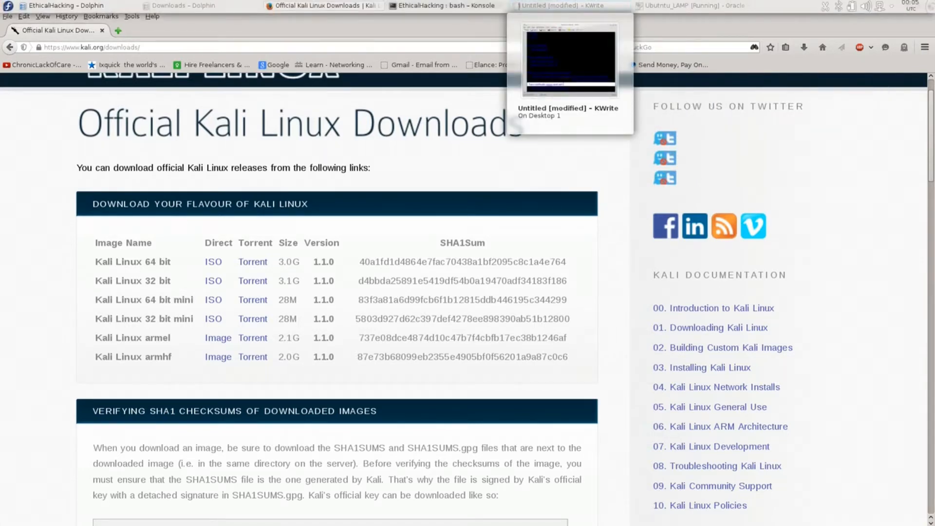
left_click(804, 48)
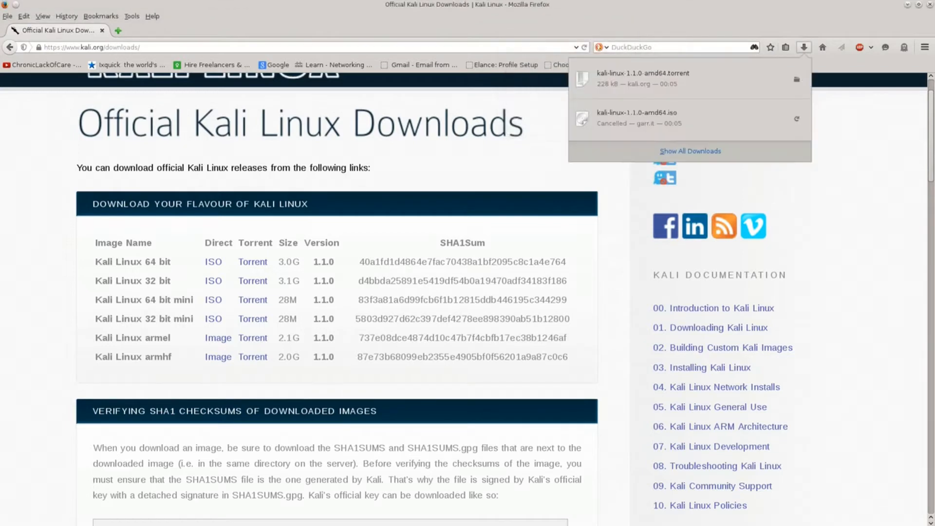
left_click(692, 78)
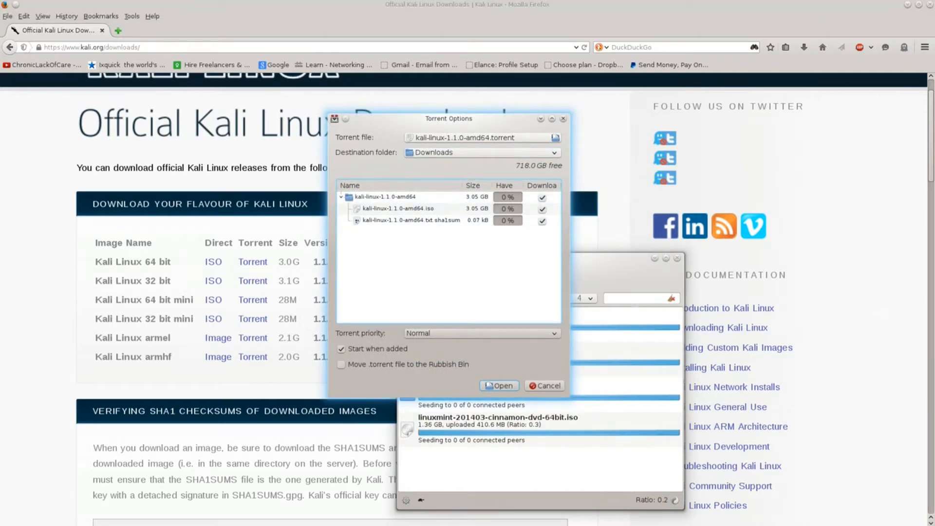
left_click(499, 386)
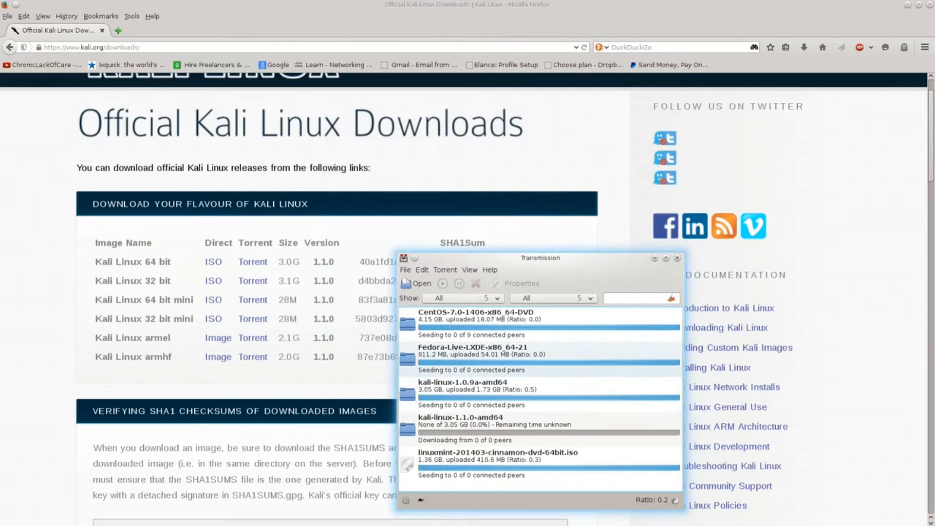
Remove the kali-linux-1.1.0-amd64 torrent from Transmission and close its window.
left_click(506, 429)
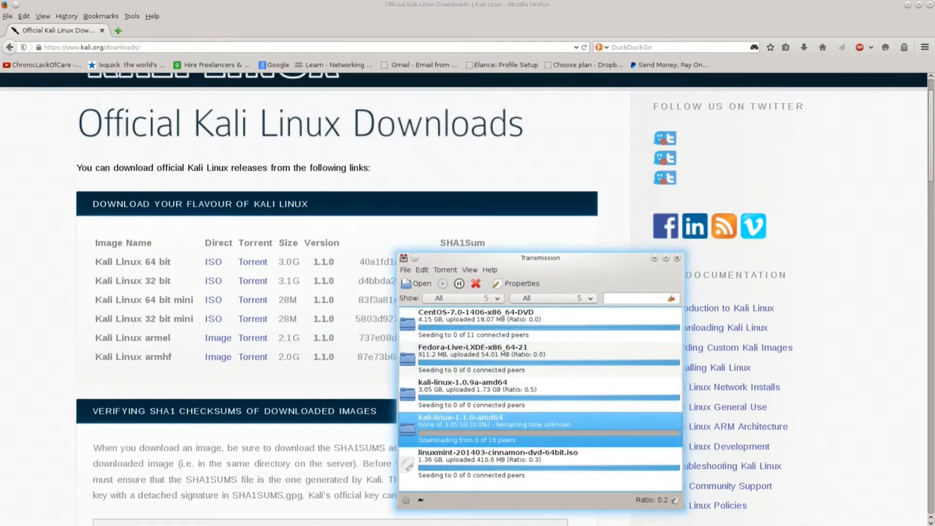
left_click(476, 284)
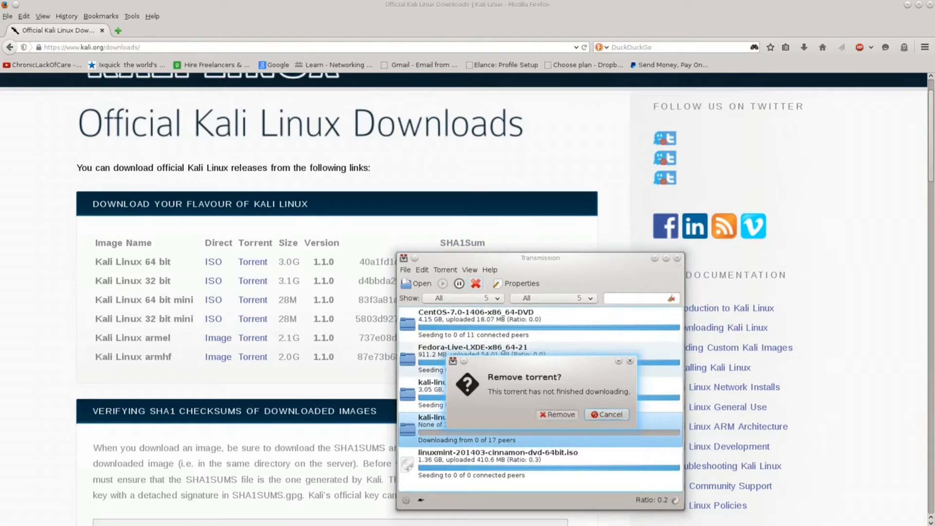
left_click(558, 414)
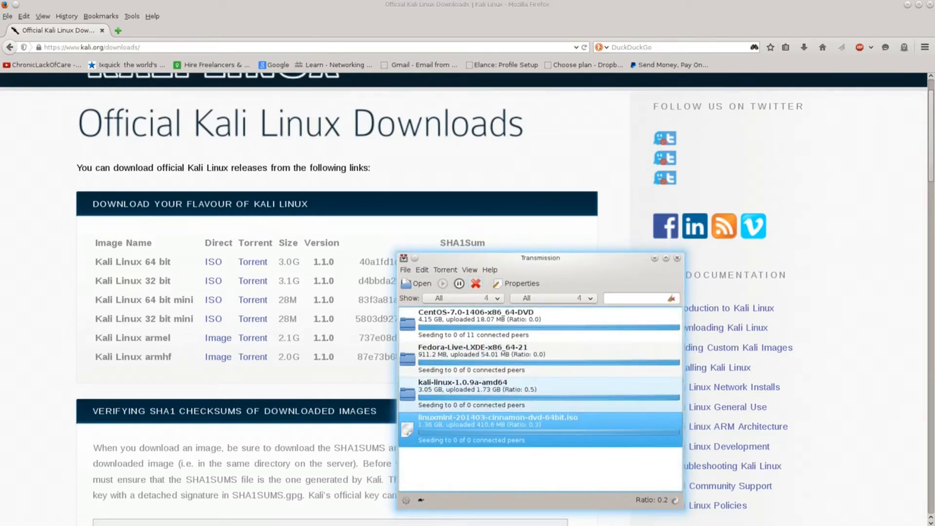
left_click(677, 257)
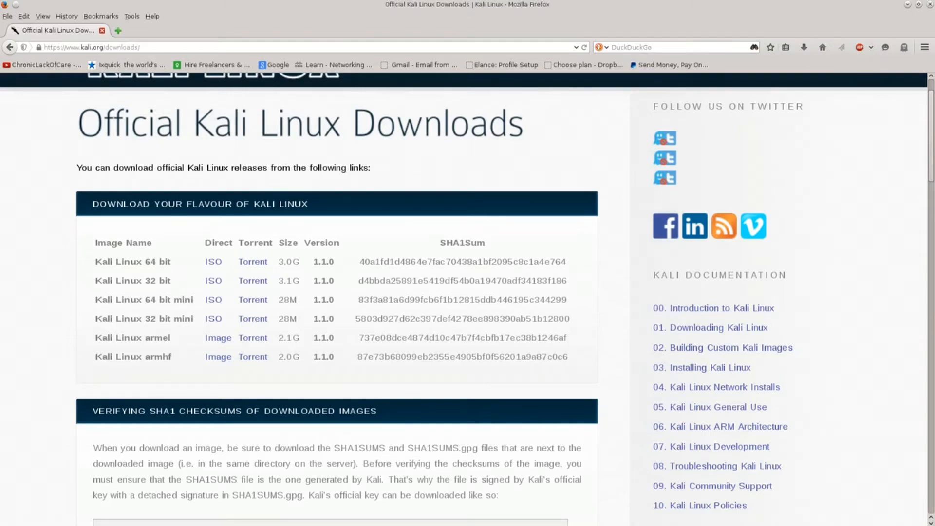
Close the browser and find and launch Oracle VM VirtualBox through a desktop search for "virtua".
left_click(102, 30)
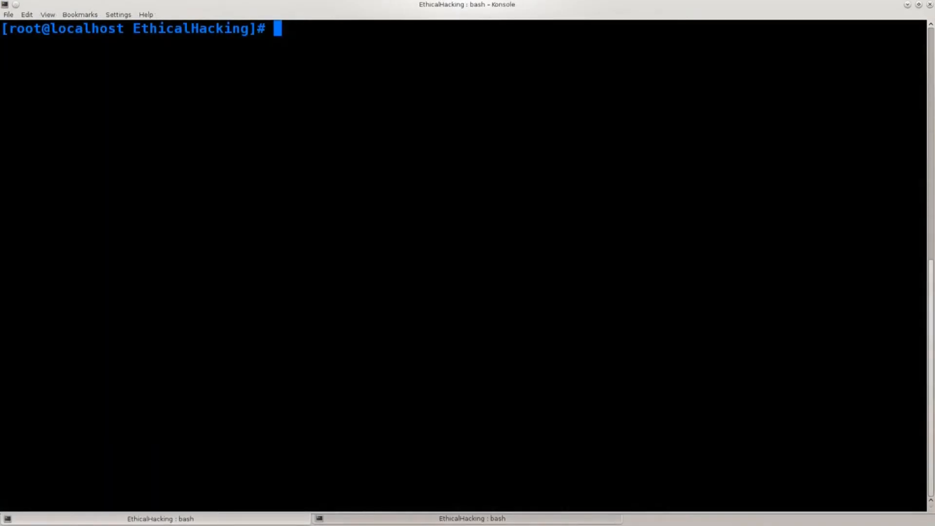
left_click(7, 6)
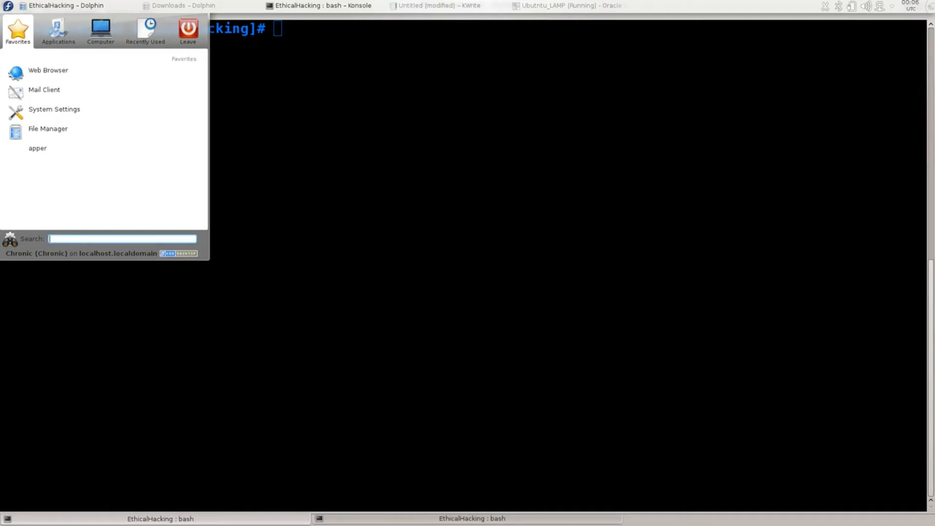
type("virtua")
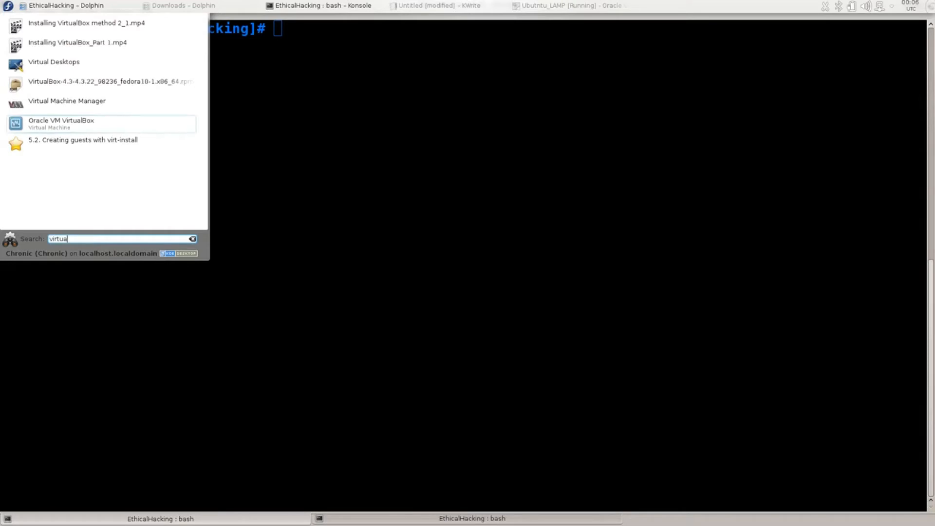
key("Down")
key("Down")
key("Down")
key("Down")
key("Down")
mouse_move(1, 302)
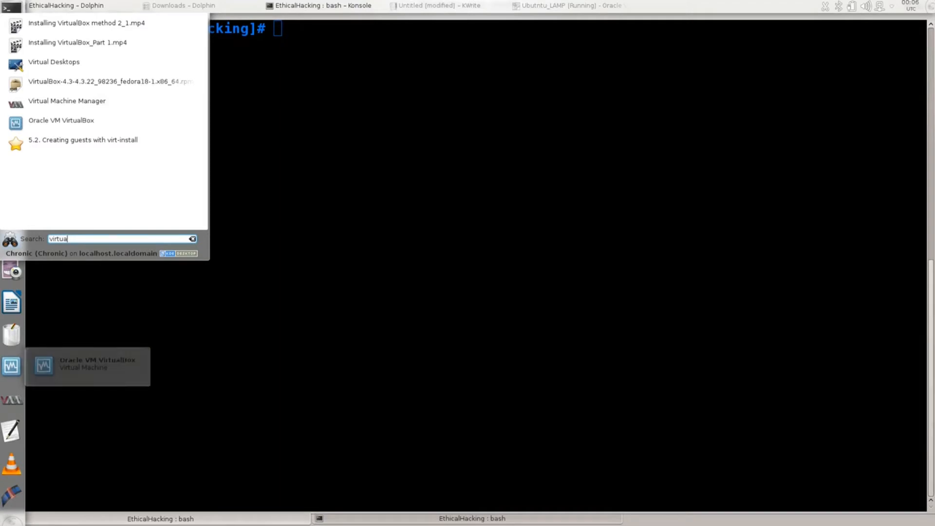
left_click(60, 122)
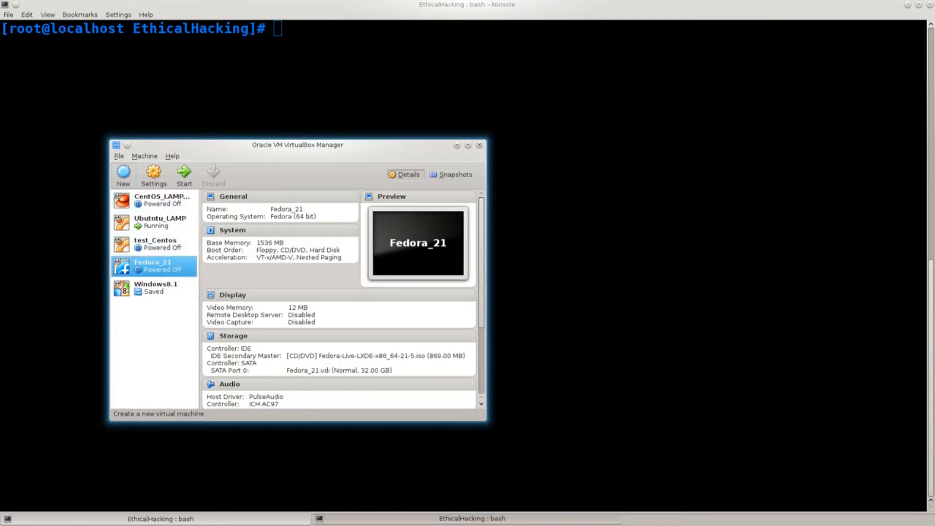
Start creating a new virtual machine named Kali and set its operating system type to Linux.
left_click(123, 173)
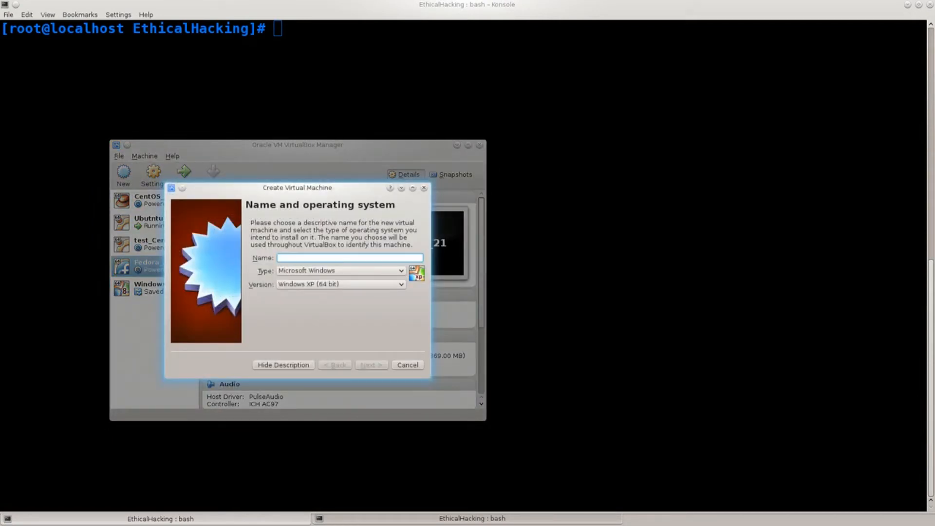
type("Kali")
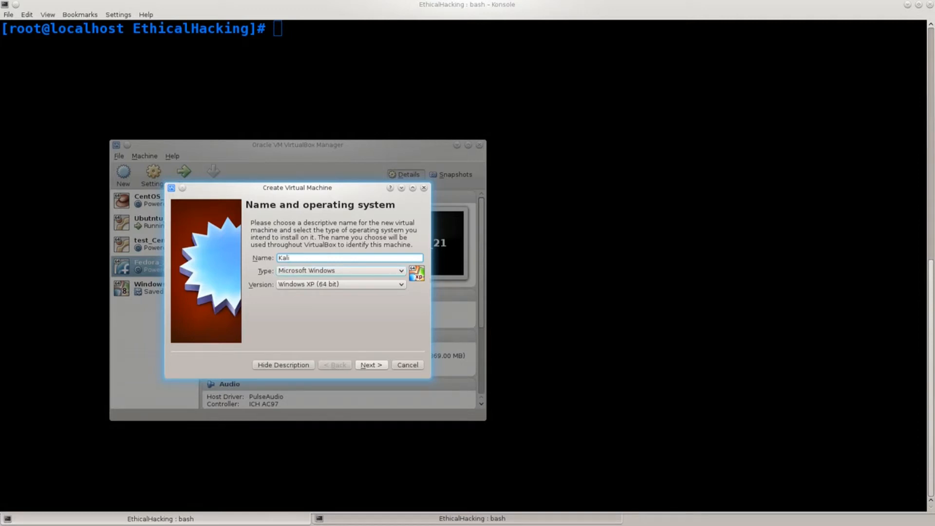
left_click(341, 270)
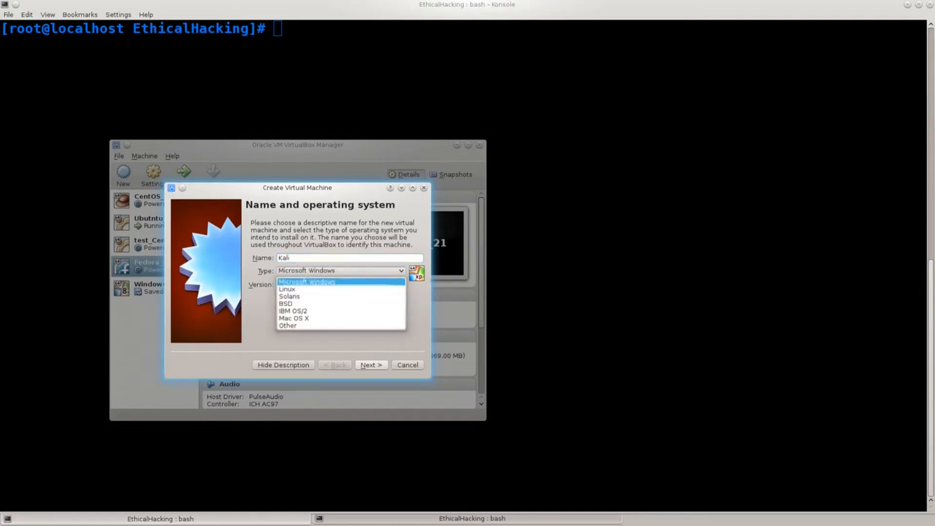
left_click(292, 289)
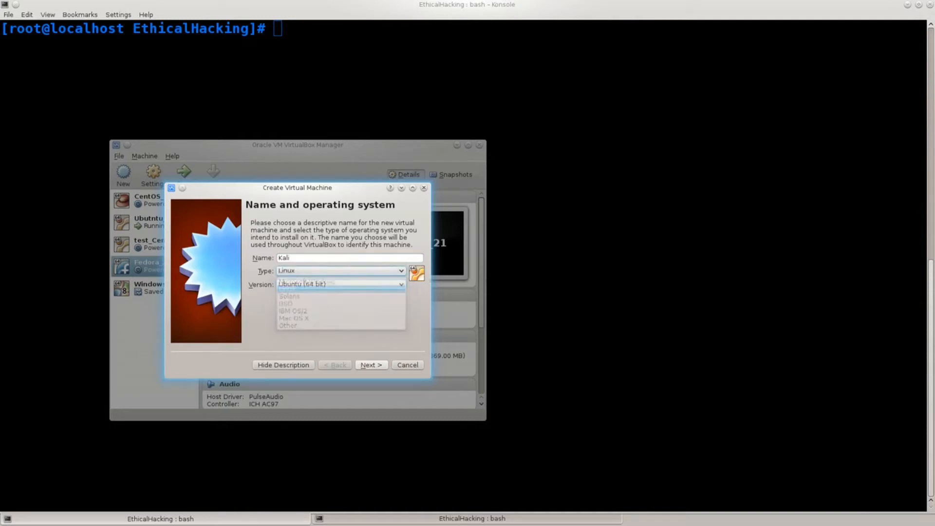
Set the new virtual machine's operating system version to Debian (64 bit).
left_click(341, 284)
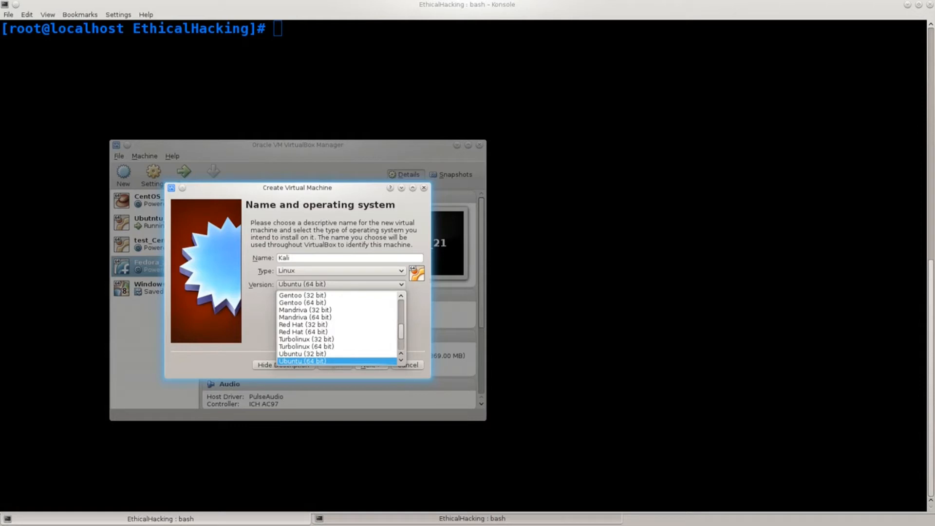
scroll(336, 327, "up", 3)
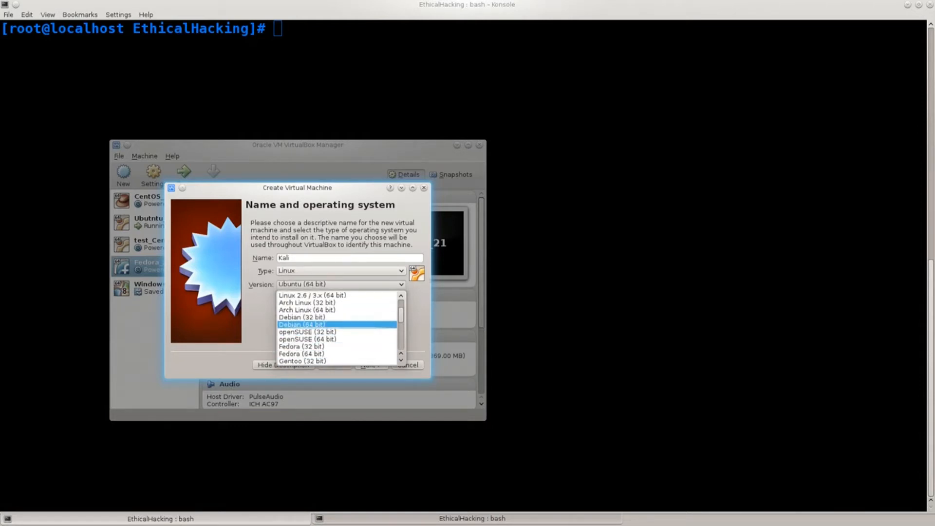
left_click(302, 324)
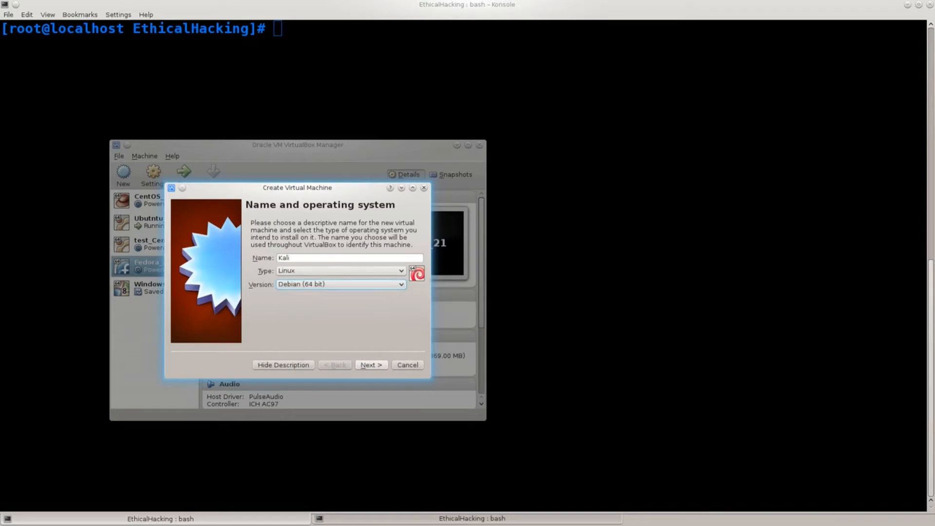
left_click(341, 284)
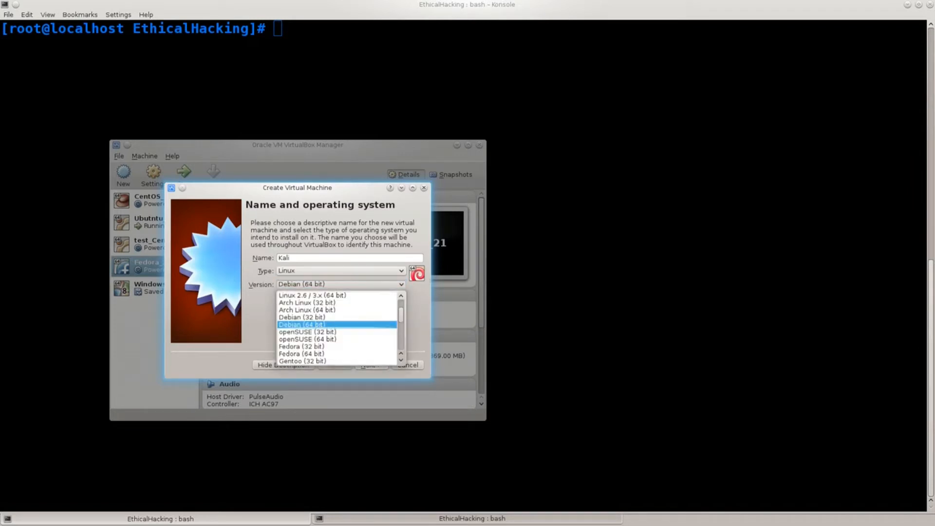
scroll(339, 329, "down", 4)
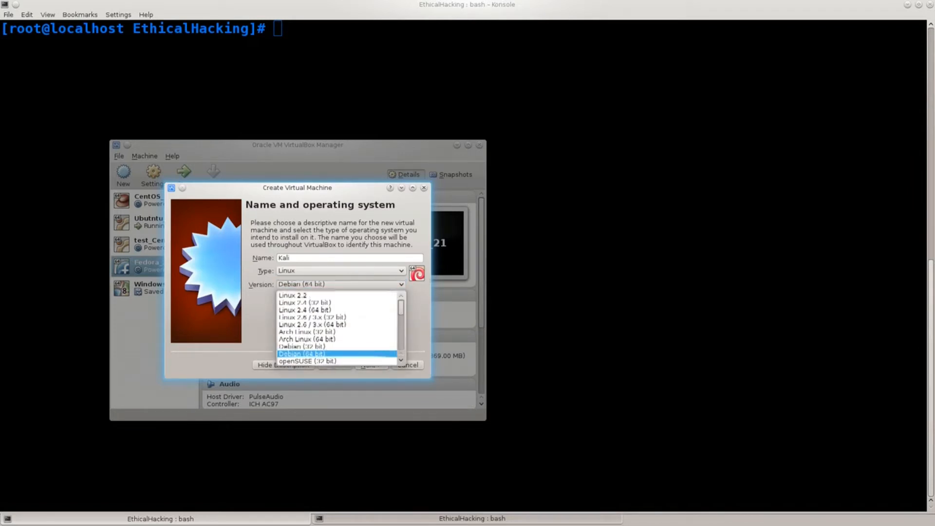
scroll(338, 329, "down", 2)
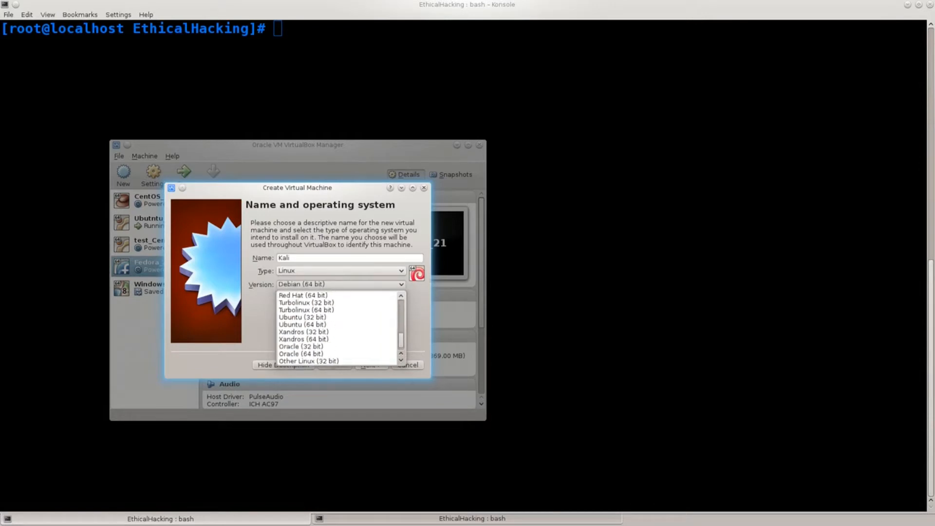
scroll(339, 329, "up", 3)
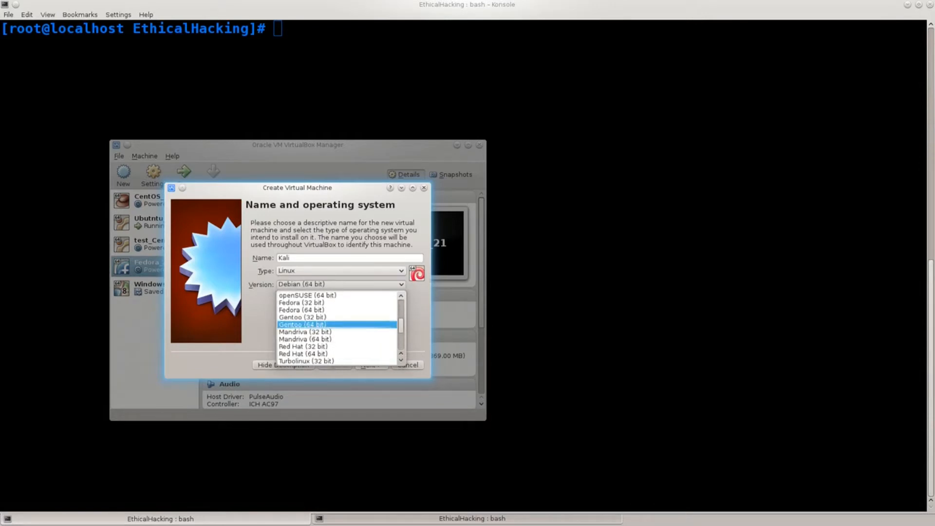
key("Escape")
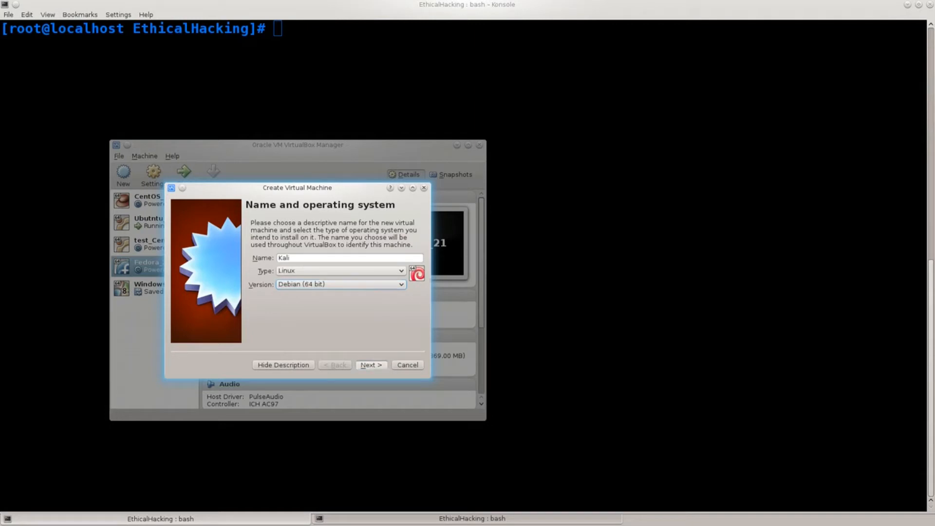
Accept the name and operating system settings and allocate 2048 MB of memory to the virtual machine.
left_click(372, 364)
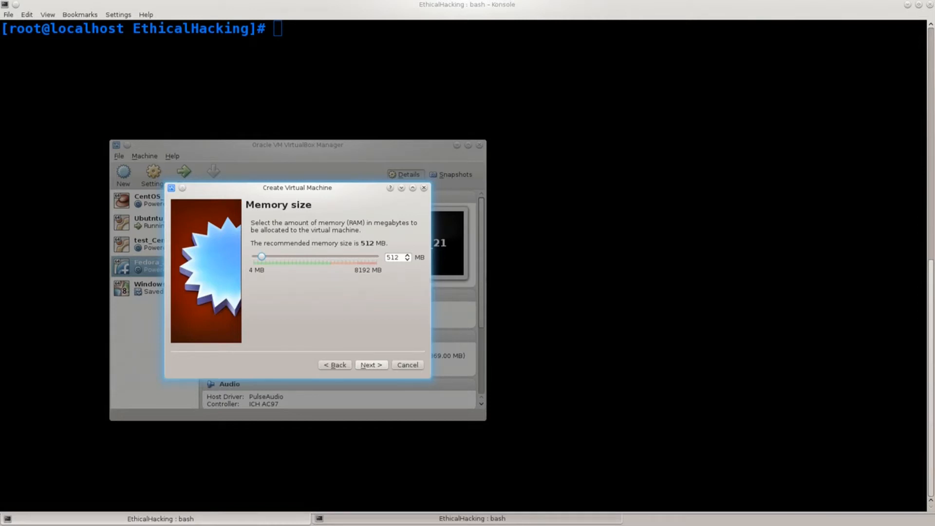
left_click_drag(261, 257, 277, 257)
left_click_drag(277, 257, 284, 257)
left_click(371, 365)
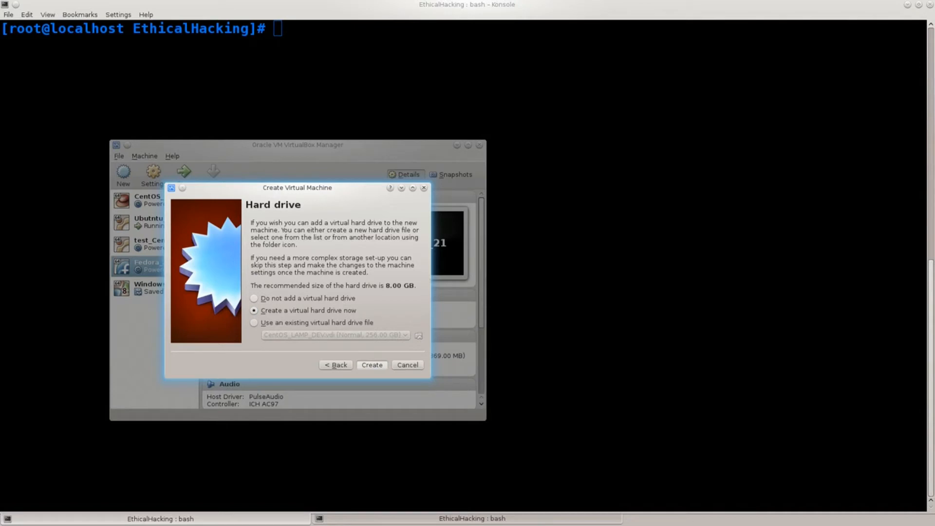
Create a new virtual hard drive for the machine as a dynamically allocated VDI (VirtualBox Disk Image).
key("Return")
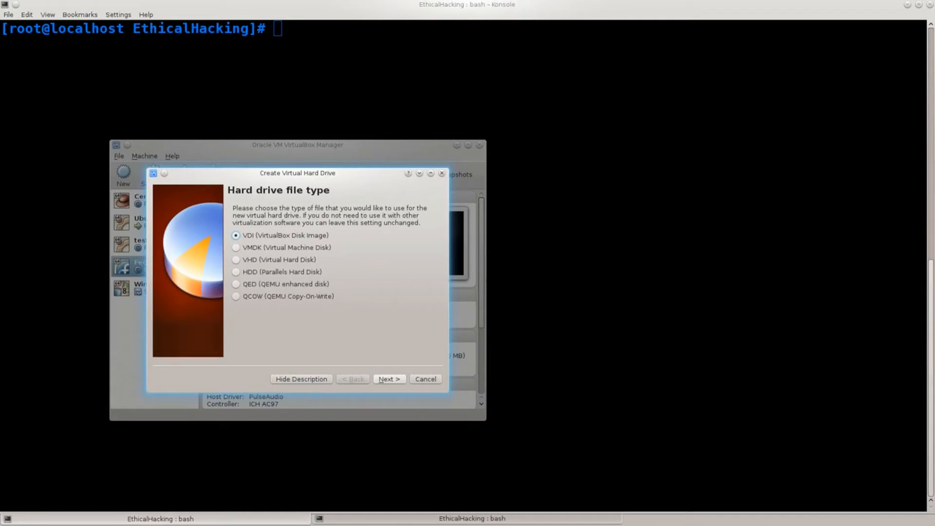
key("Return")
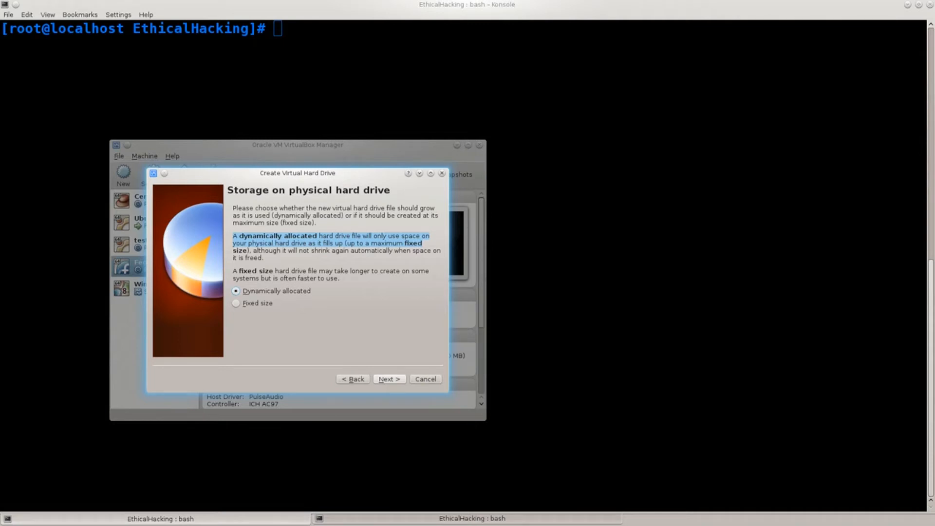
key("Return")
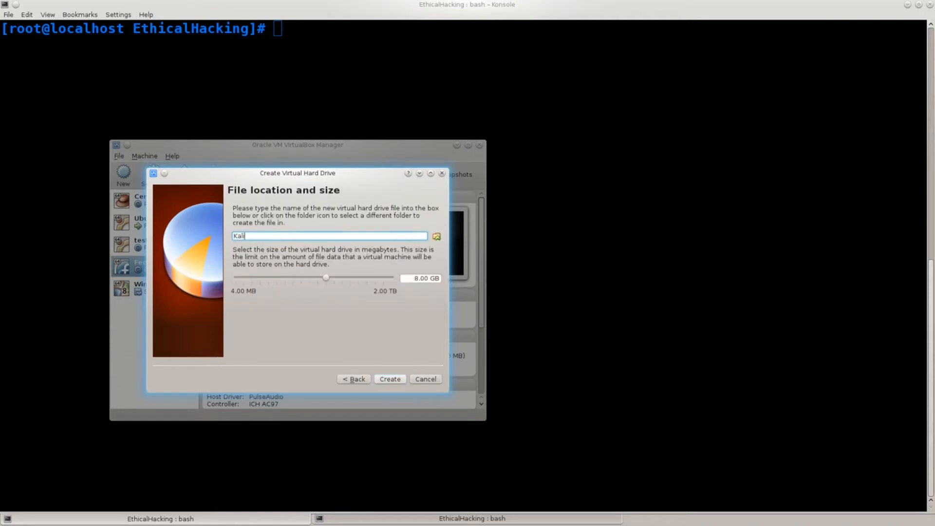
Set the size of the Kali virtual hard drive to about 121.80 GB and create it.
left_click_drag(326, 277, 358, 277)
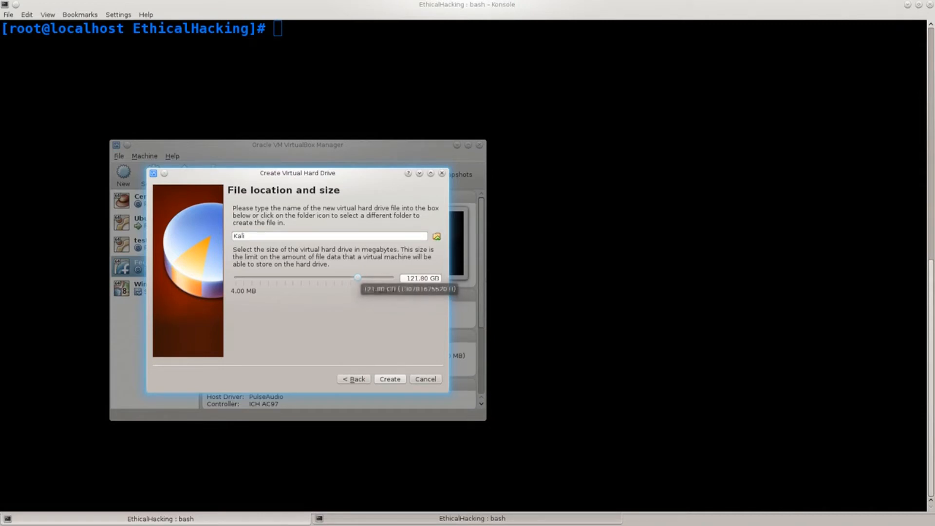
mouse_move(357, 277)
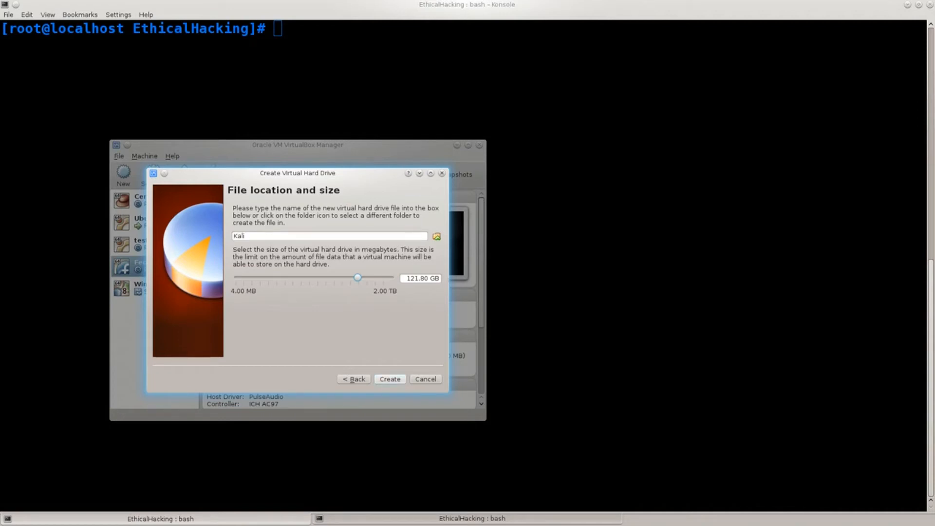
key("Return")
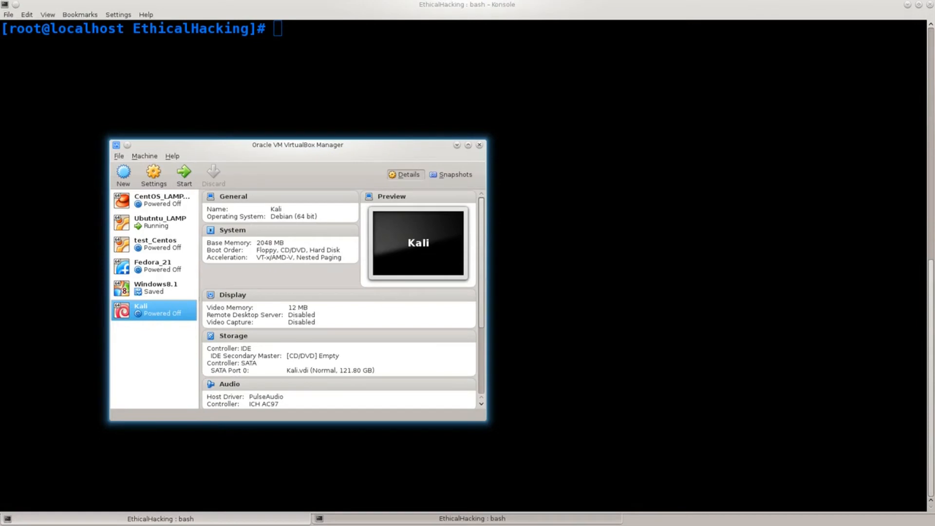
Open the Kali machine's storage settings and start choosing a virtual disk file for its empty IDE CD/DVD drive.
right_click(135, 310)
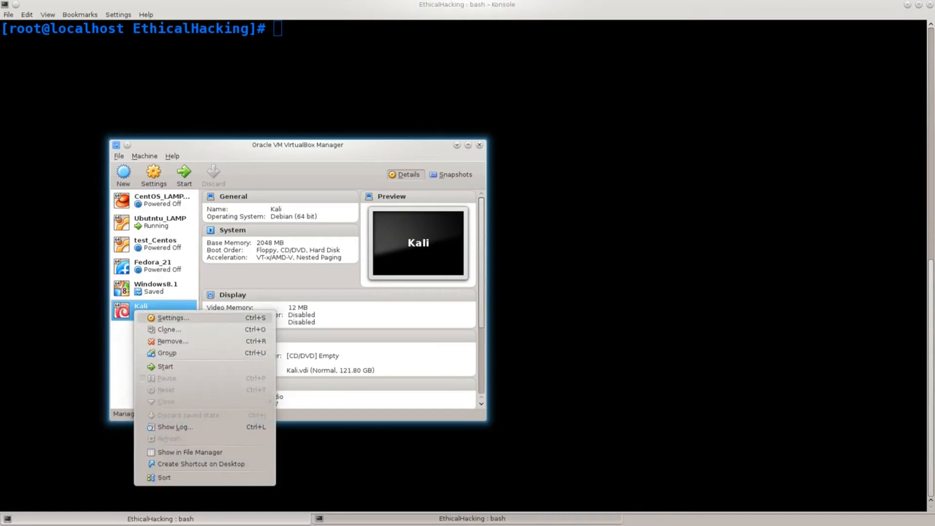
left_click(173, 318)
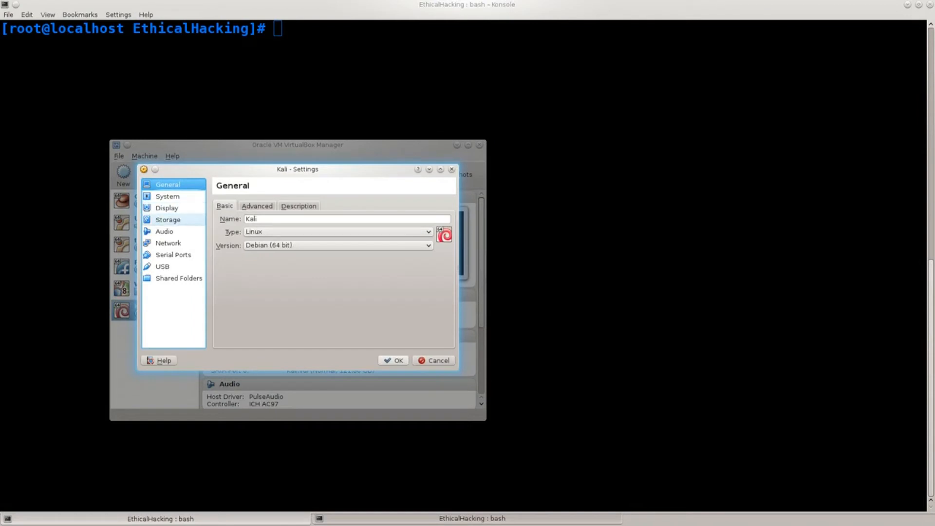
left_click(168, 219)
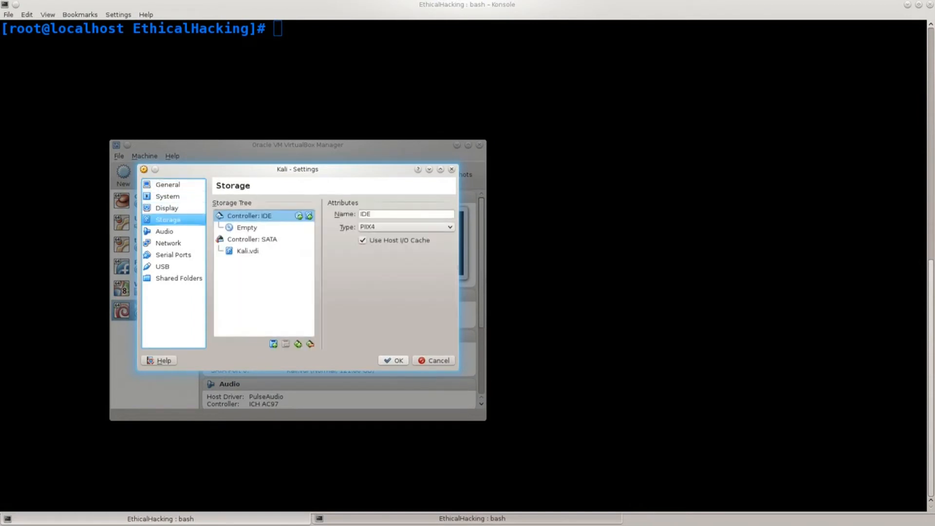
left_click(247, 227)
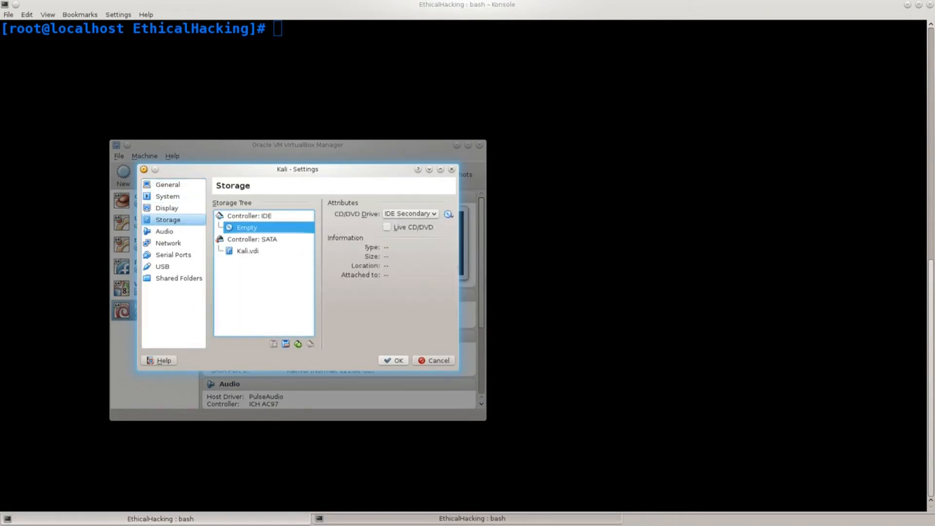
left_click(448, 214)
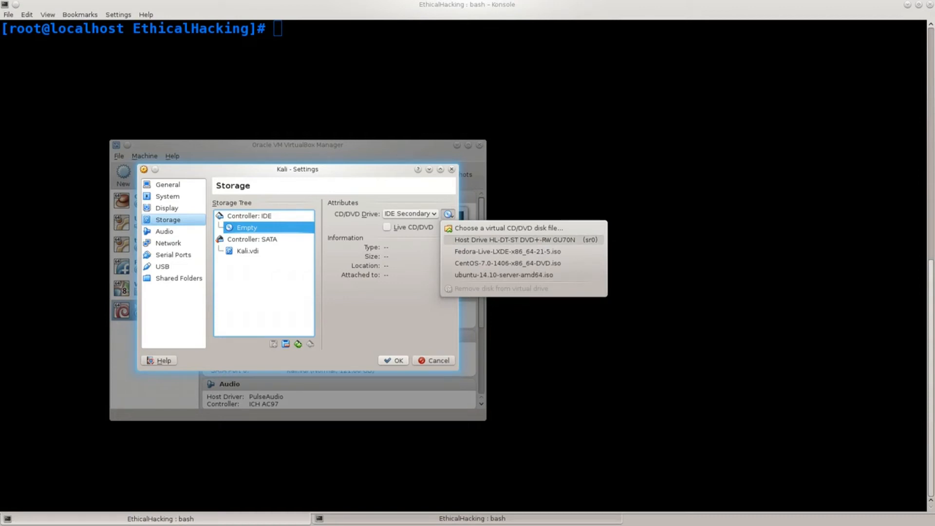
left_click(509, 228)
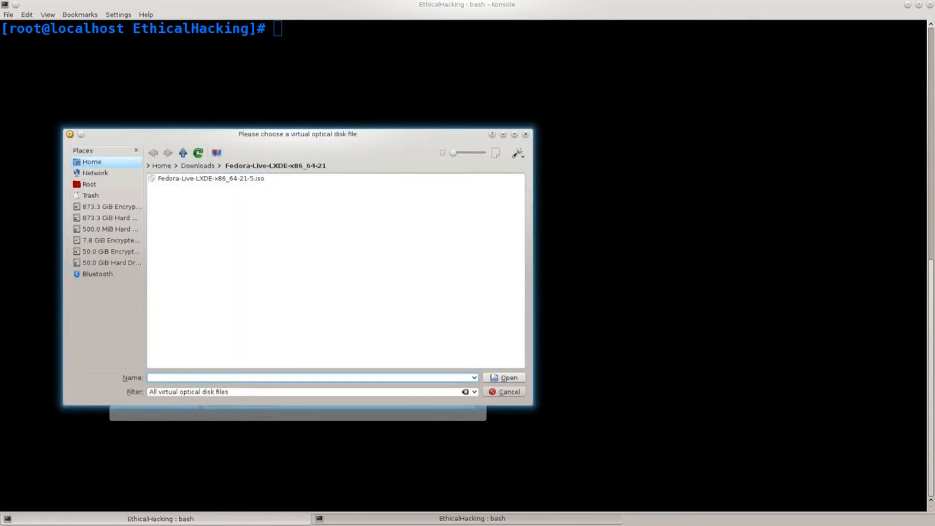
Attach kali-linux-1.0.9a-amd64.iso from the kali-linux-1.0.9a-amd64 folder in Downloads to the CD/DVD drive and save the machine settings.
left_click(92, 162)
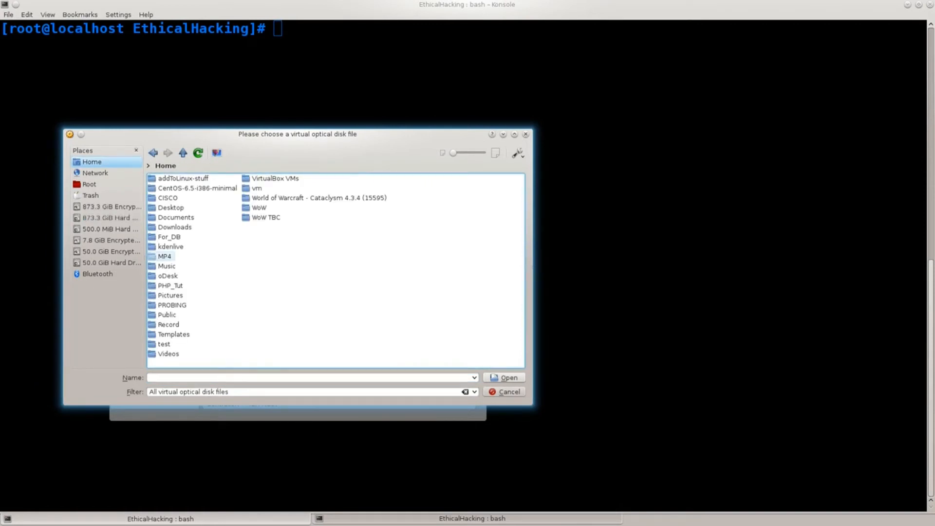
left_click(173, 227)
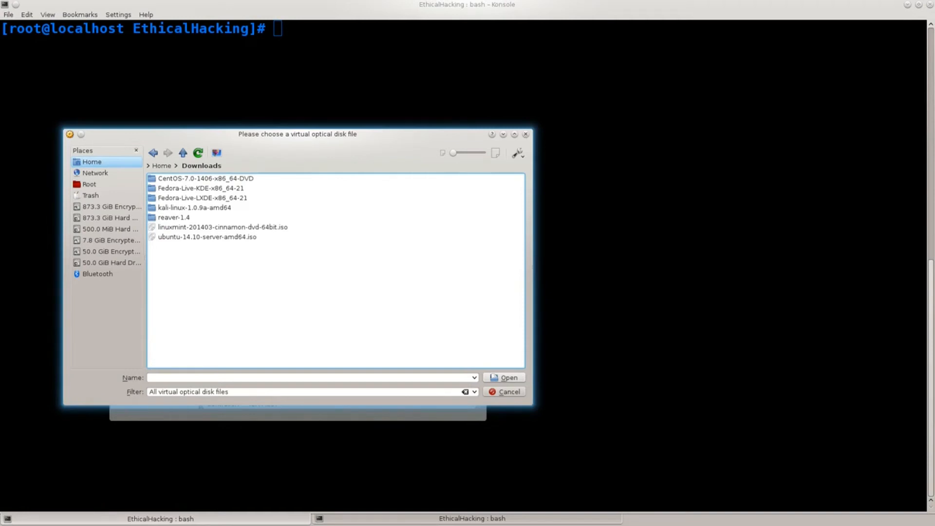
left_click(194, 208)
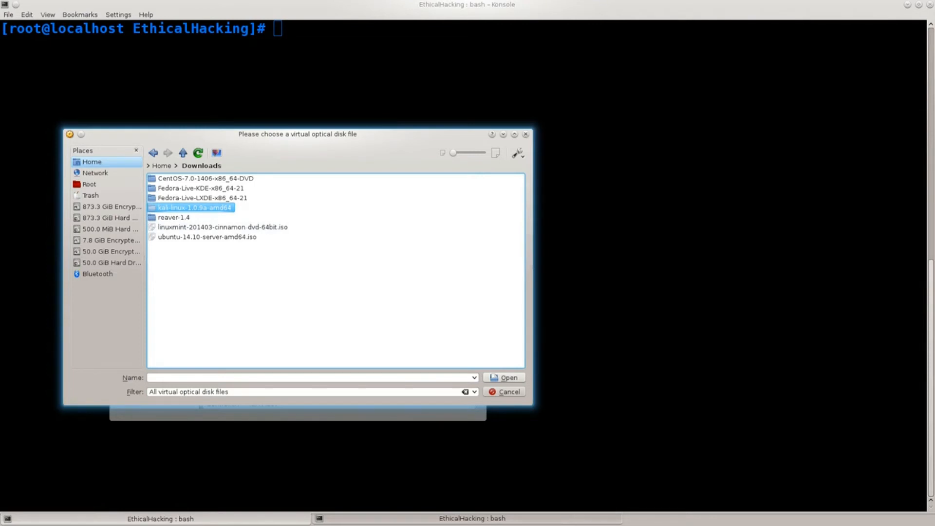
key("Return")
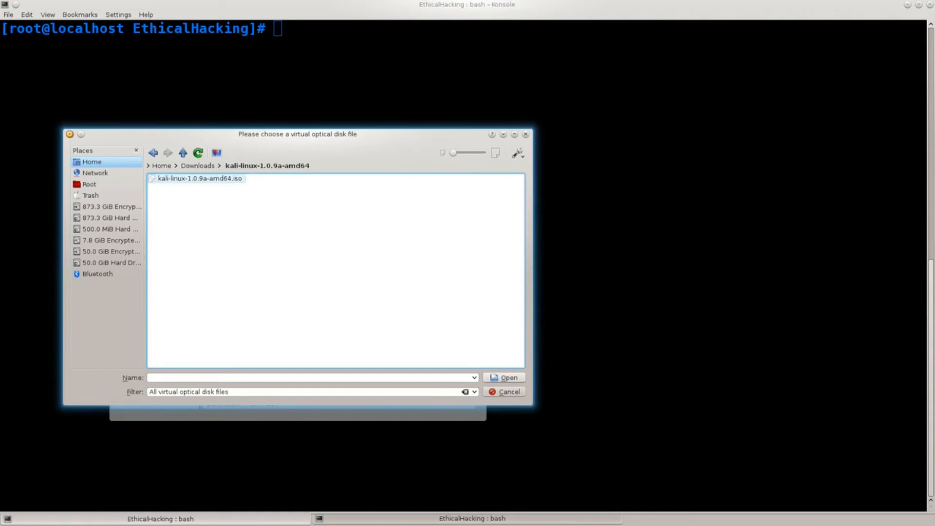
left_click(199, 178)
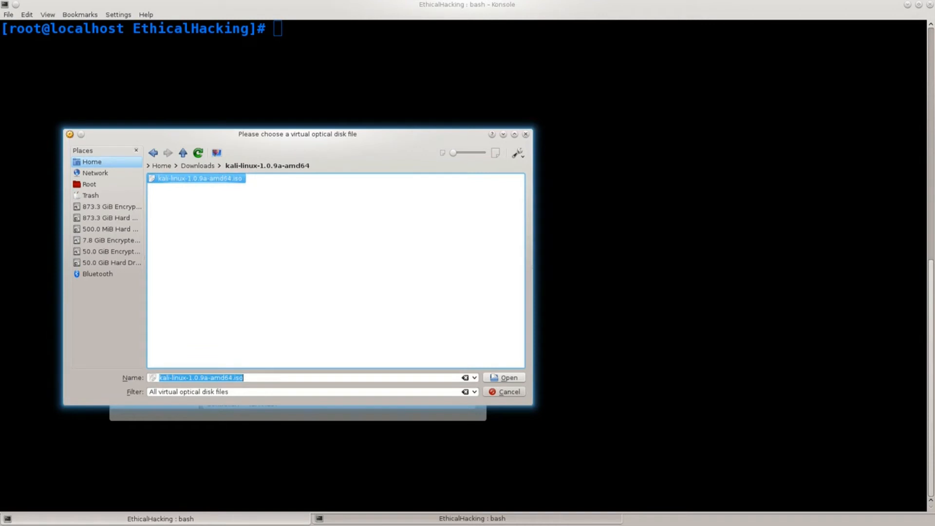
key("Return")
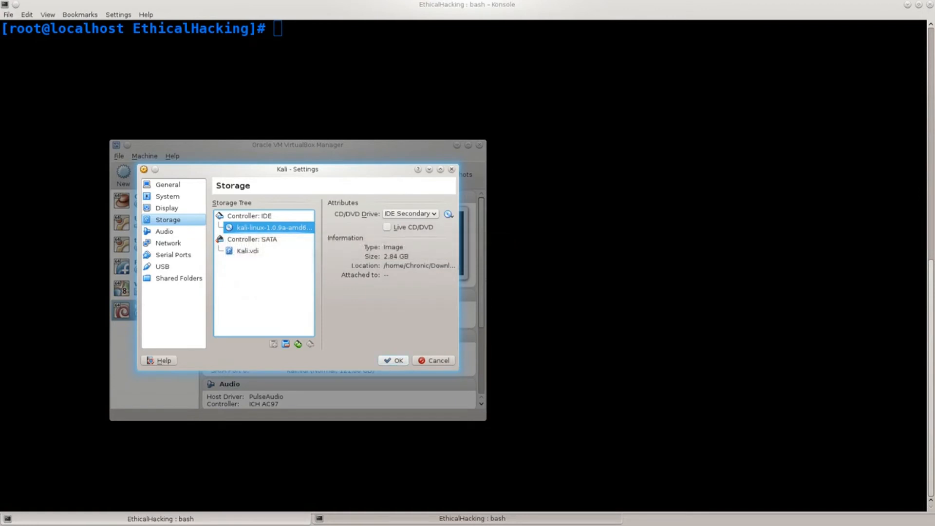
key("Return")
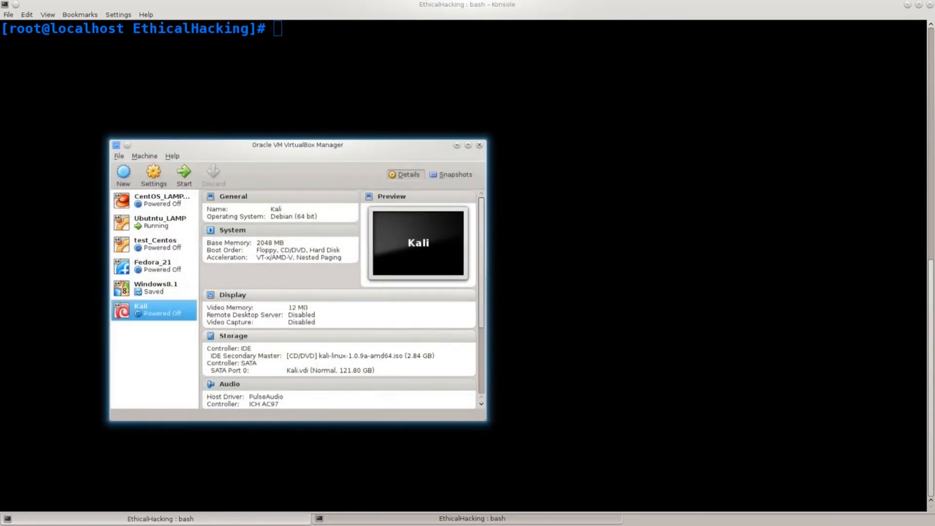
Start the Kali virtual machine and enlarge its window once the boot menu loads.
left_click(184, 174)
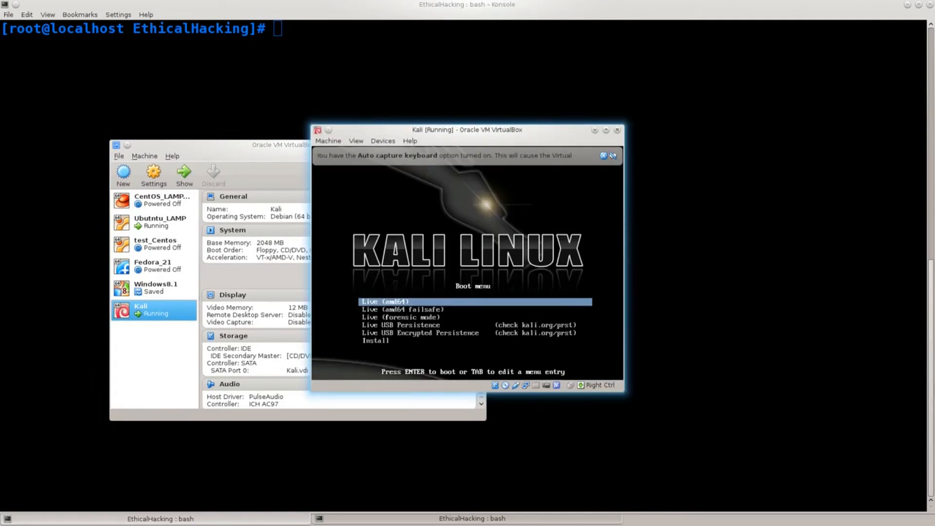
key("Down")
key("Down")
key("Up")
key("Up")
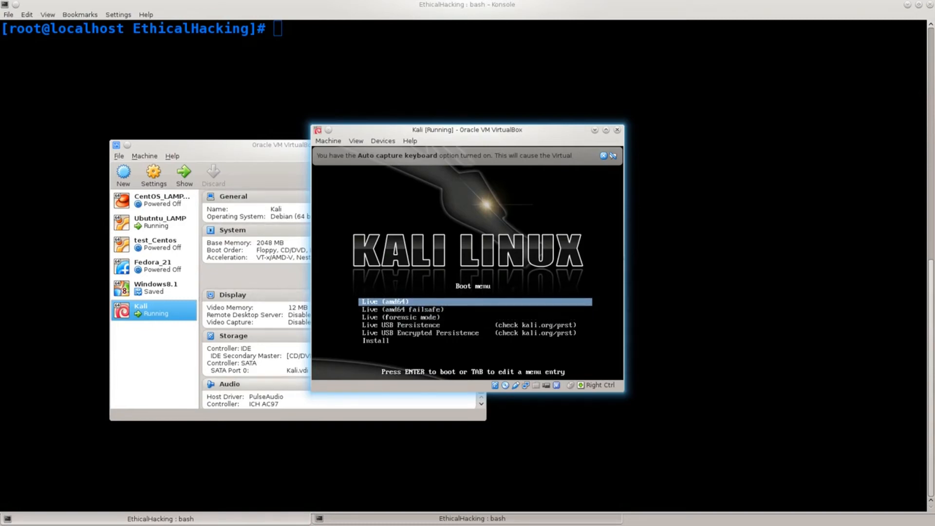
left_click_drag(311, 392, 200, 417)
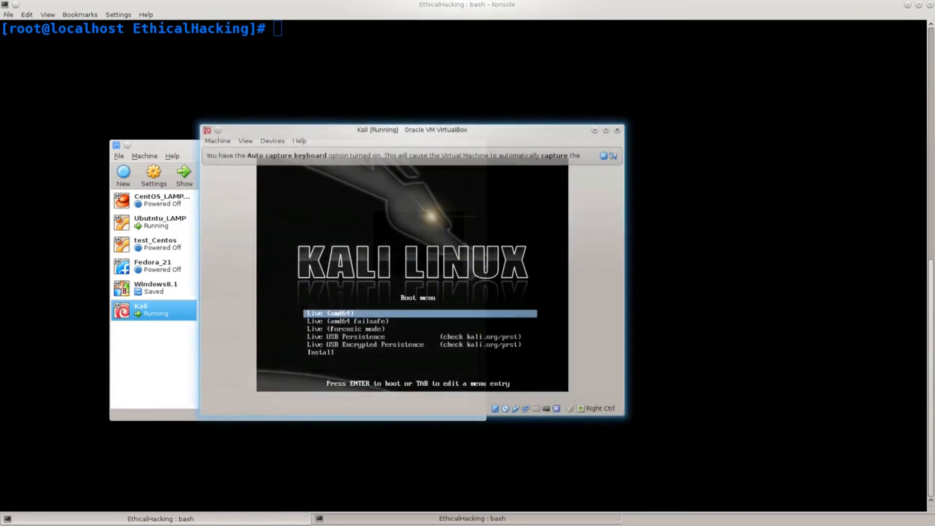
Examine every entry of the Kali boot menu from Live (amd64) through Install, returning the selection to Live (amd64).
key("Down")
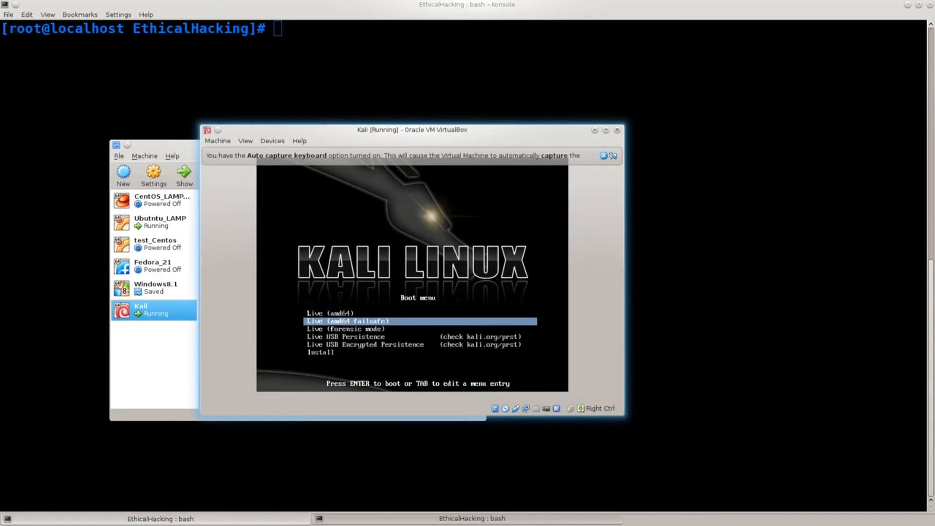
key("Down")
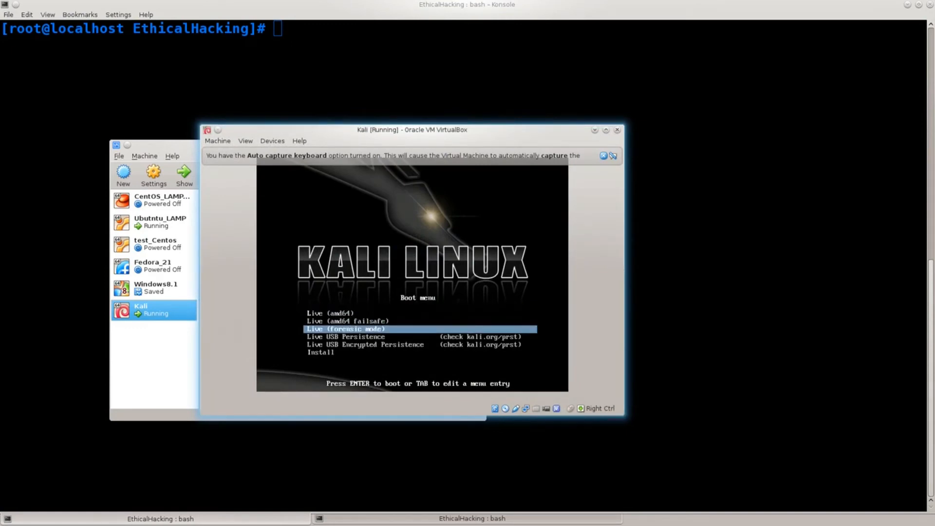
key("Down")
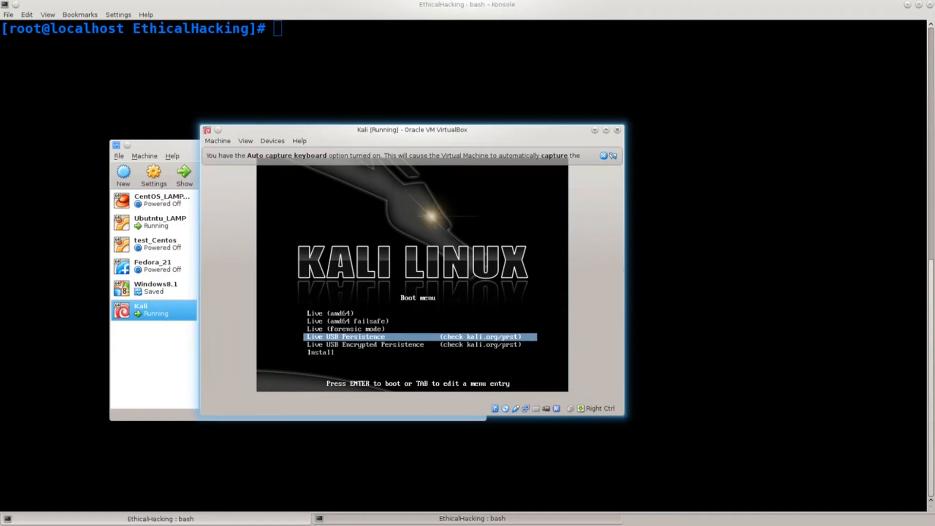
key("Down")
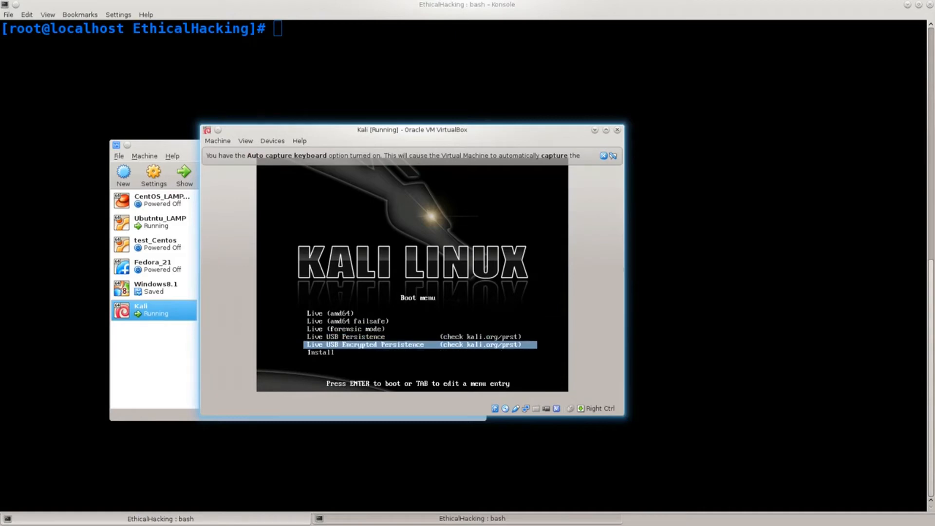
key("Down")
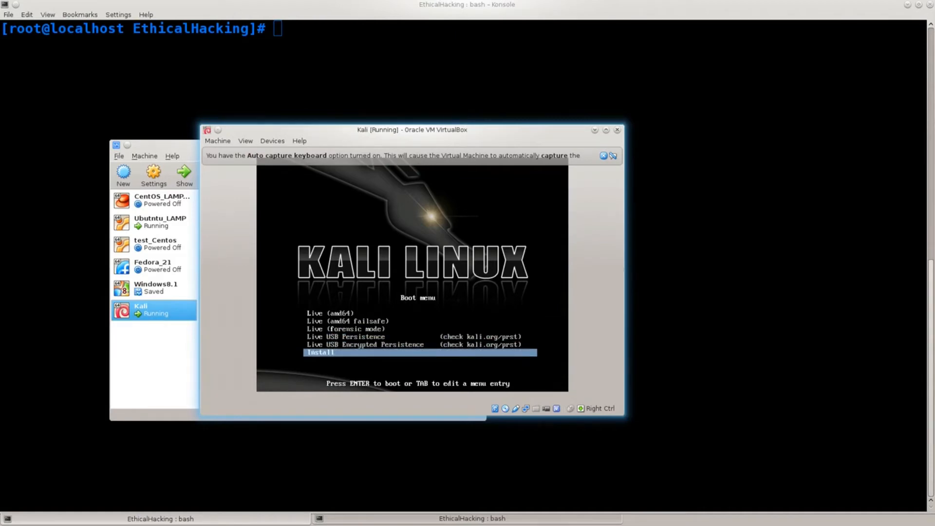
key("Up")
key("Up")
key("Up")
key("Up")
key("Up")
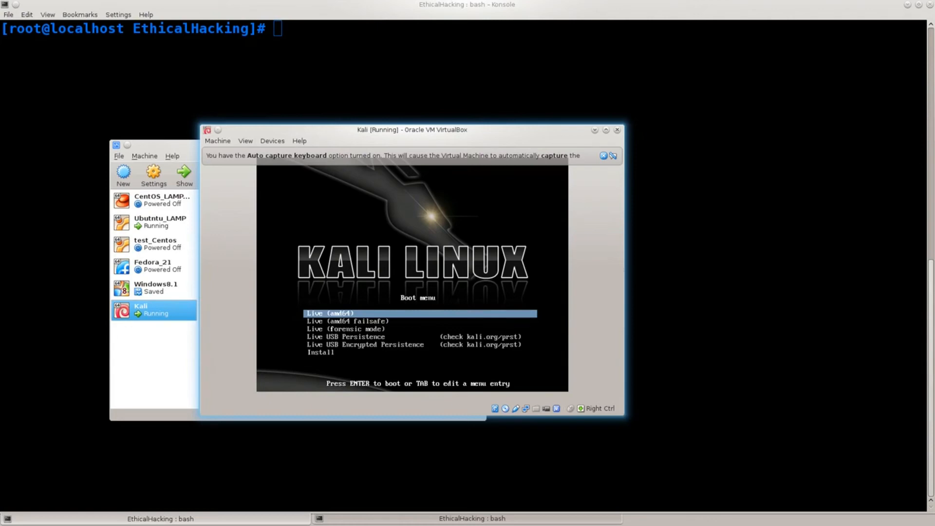
Review the live boot options again, comparing failsafe, forensic mode and USB Persistence, and end on Live USB Encrypted Persistence.
key("Down")
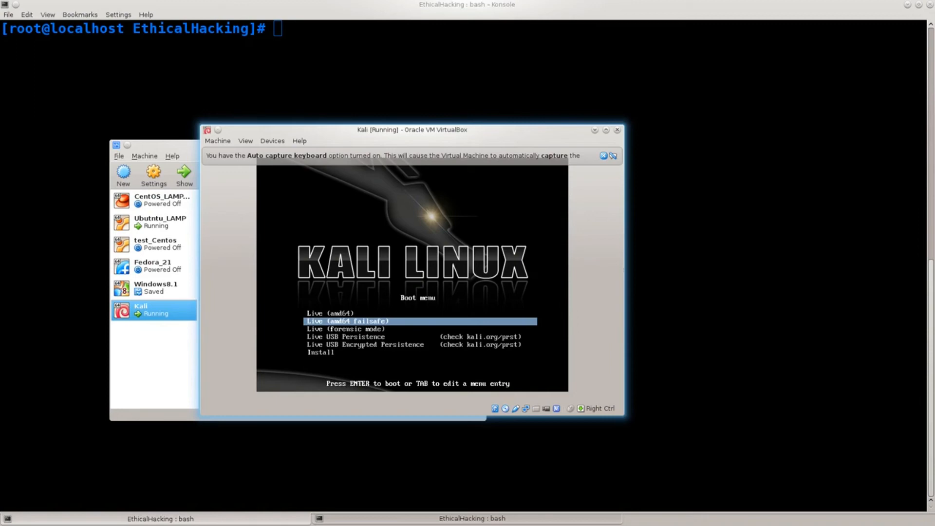
key("Down")
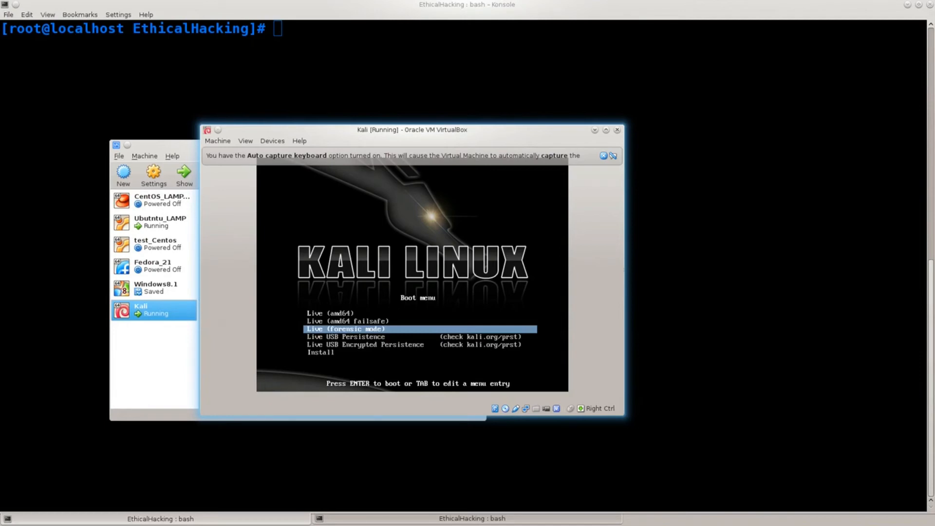
key("Down")
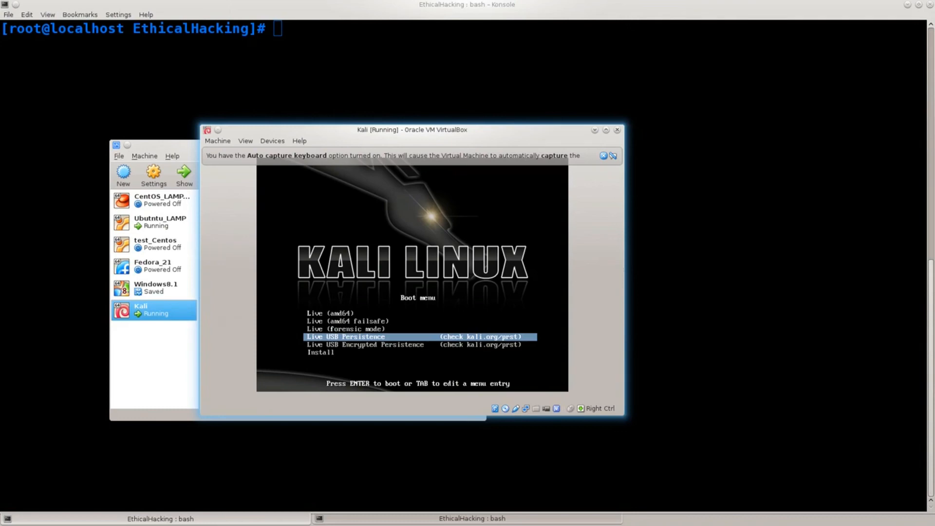
key("Up")
key("Up")
key("Up")
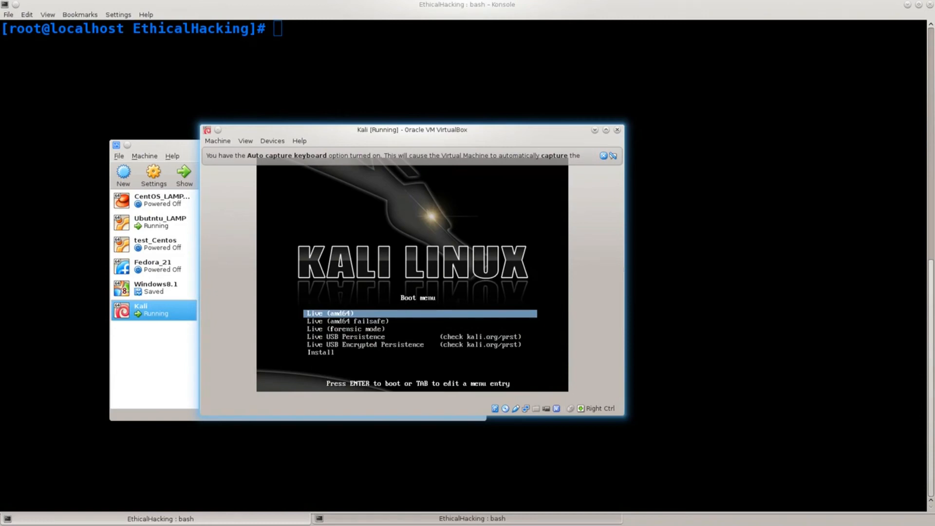
key("Down")
key("Down")
key("Down")
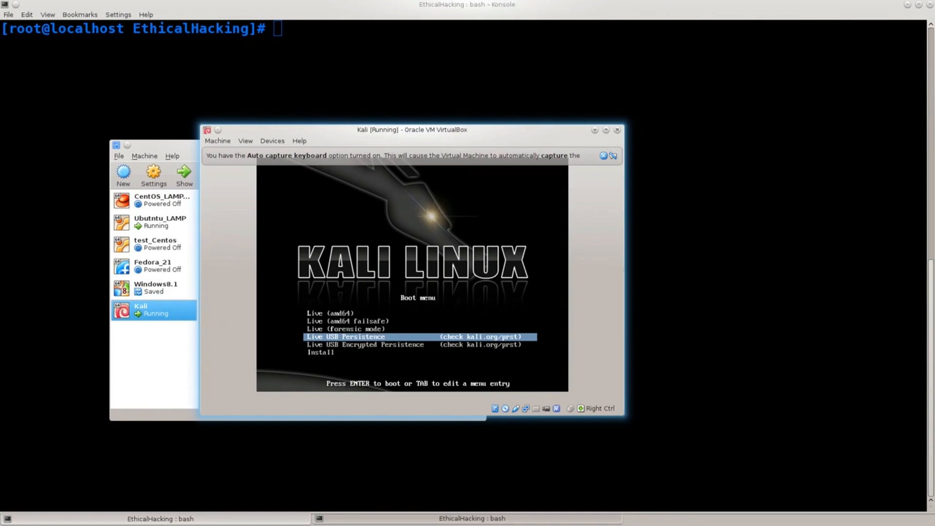
key("Down")
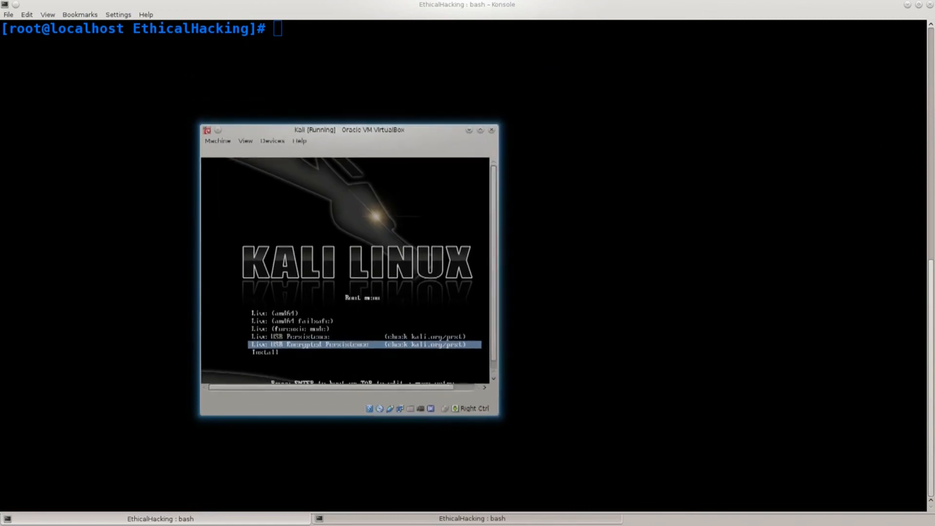
Resize the running Kali machine's window so the whole boot menu fits without scrollbars.
left_click_drag(637, 113, 586, 120)
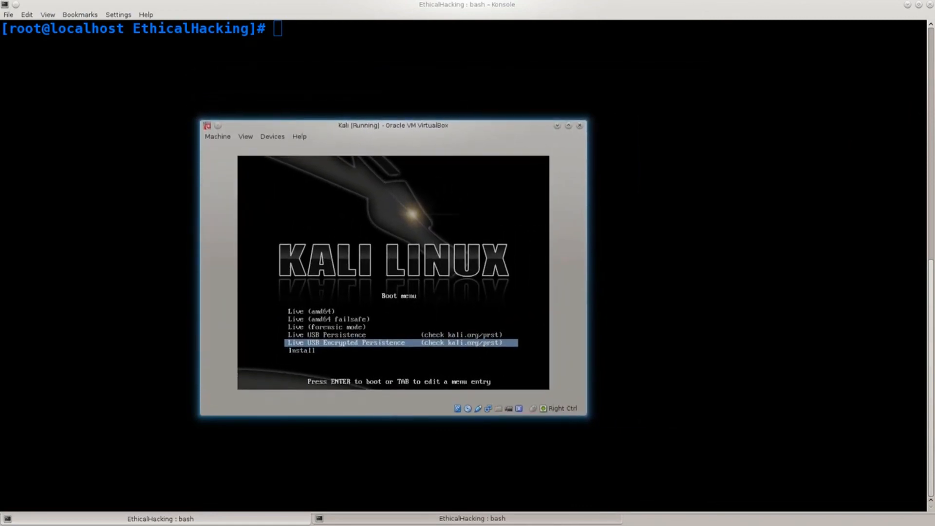